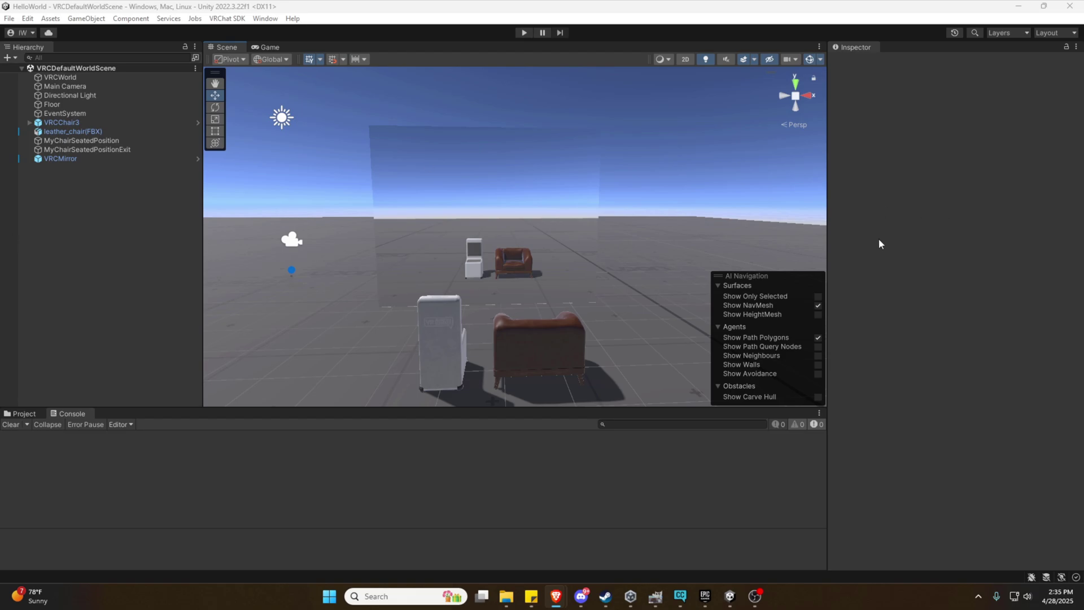
# Look around the scene at the chairs and mirror, then open and dismiss the Hierarchy create menu
pyautogui.moveTo(607, 235)
pyautogui.mouseDown(button='right')
pyautogui.moveTo(599, 235)
pyautogui.moveTo(963, 256)
pyautogui.moveTo(918, 266)
pyautogui.moveTo(597, 244)
pyautogui.mouseUp(button='right')
pyautogui.press('s')
pyautogui.press('w')
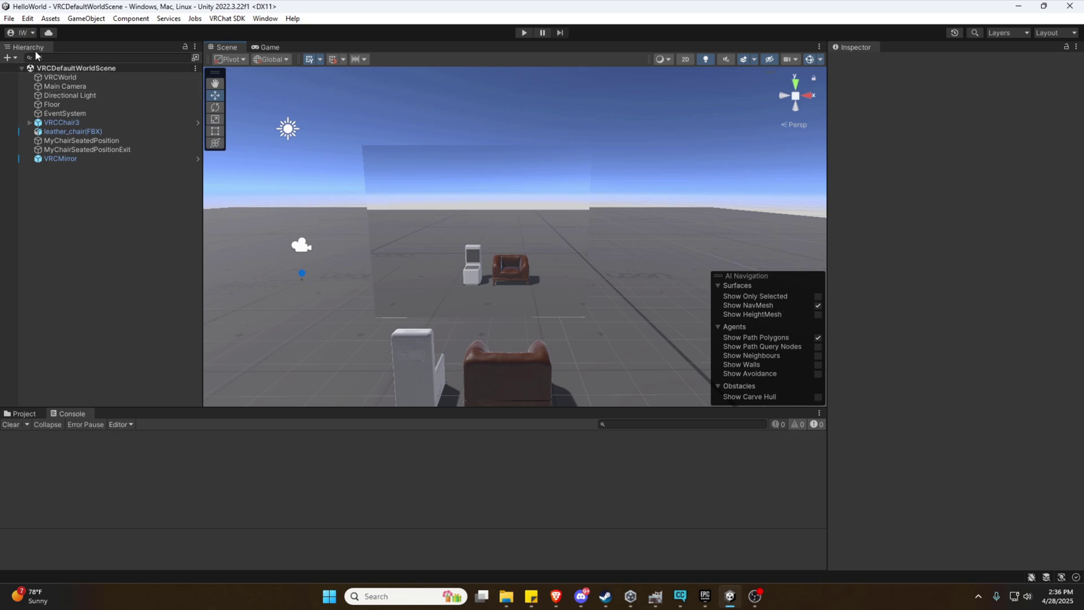
pyautogui.click(10, 58)
pyautogui.moveTo(47, 100)
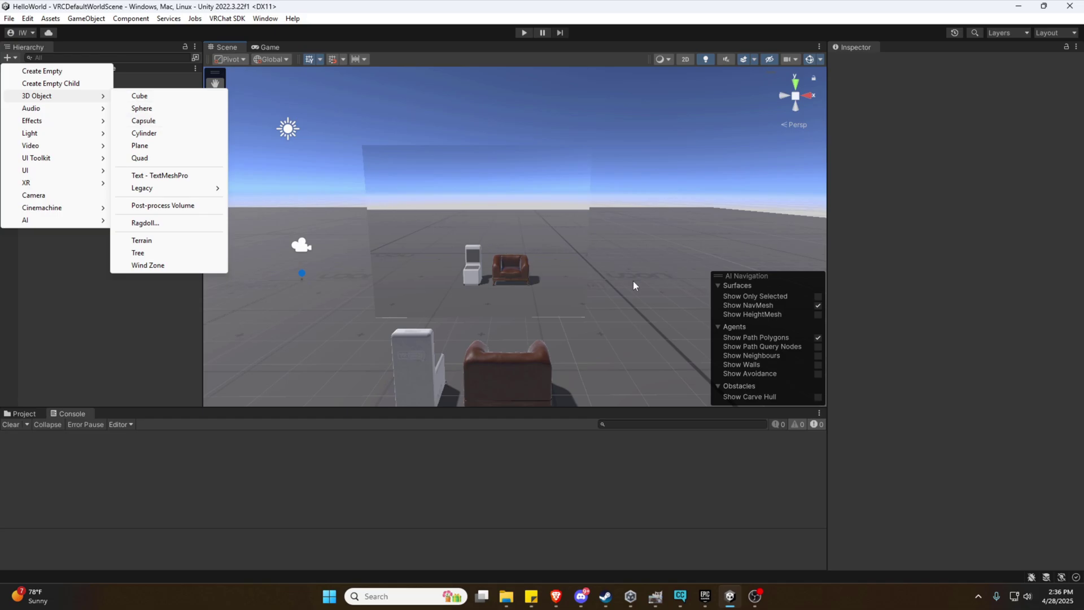
pyautogui.click(663, 293)
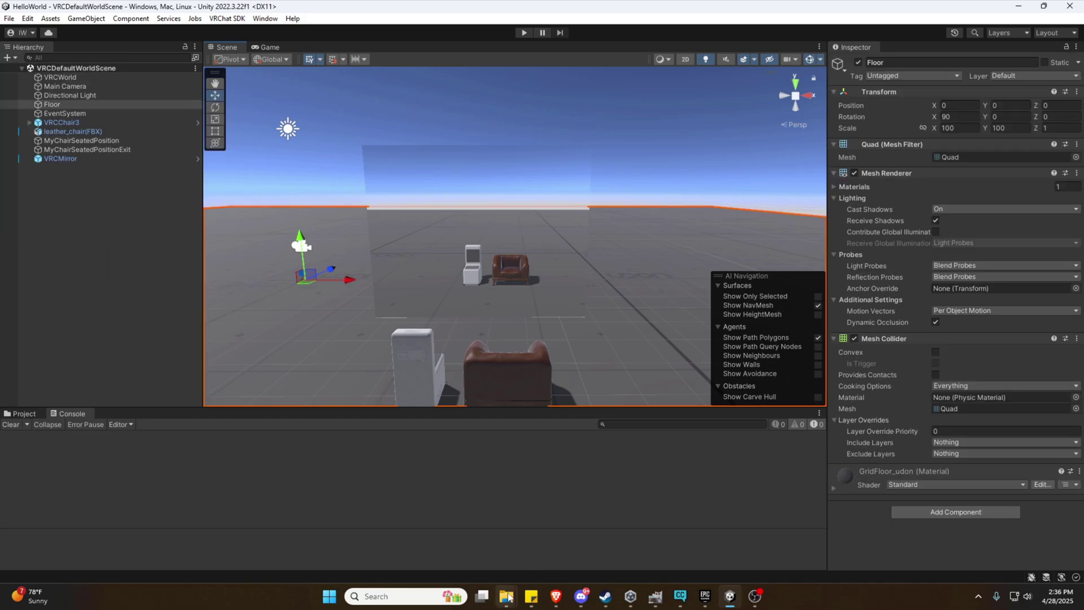
# Bring up the cushion files window, try dragging the cushion model into Unity, and clear the Floor selection
pyautogui.moveTo(507, 597)
pyautogui.moveTo(889, 537)
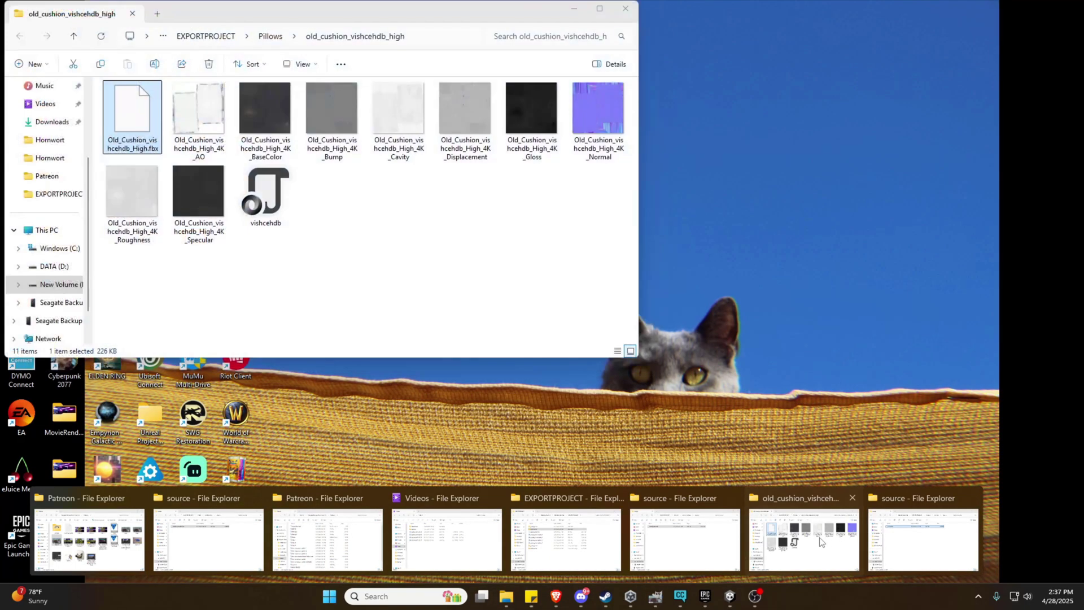
pyautogui.click(804, 539)
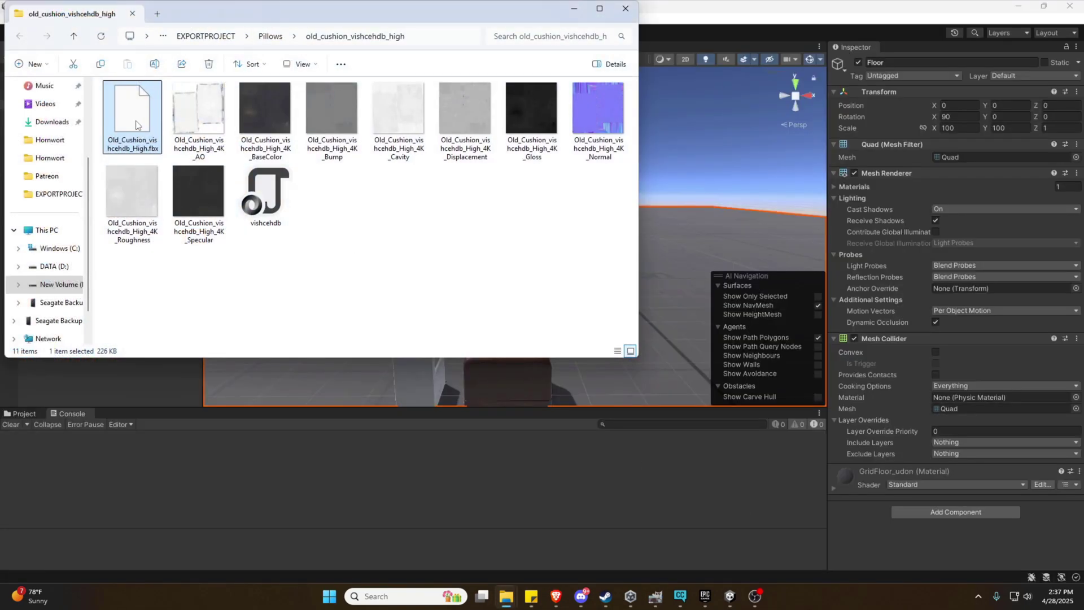
pyautogui.moveTo(136, 124); pyautogui.dragTo(27, 490)
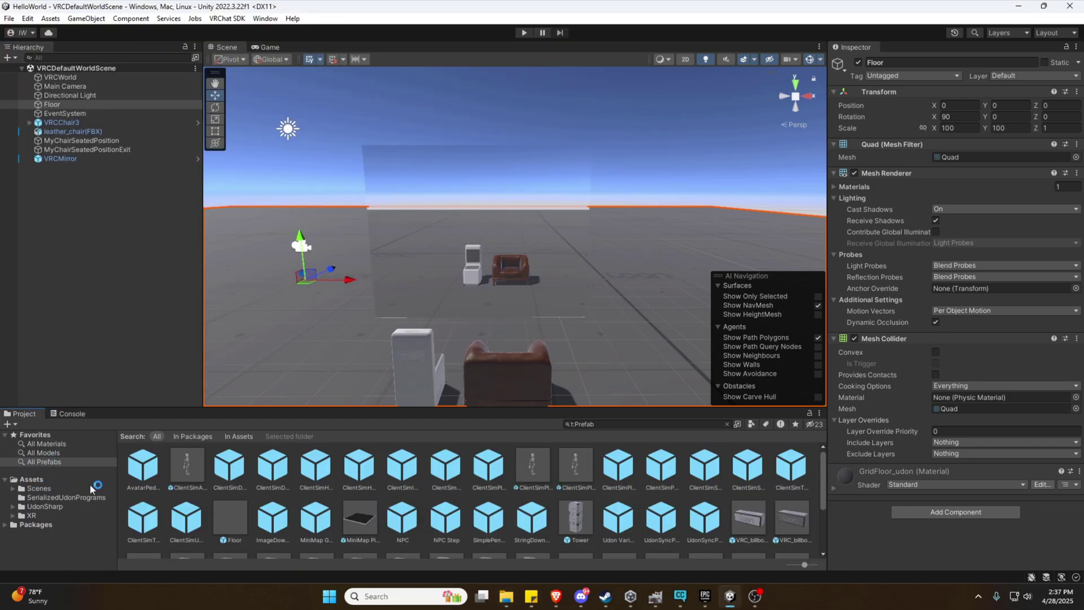
pyautogui.scroll(-3, 260, 480)
pyautogui.click(689, 532)
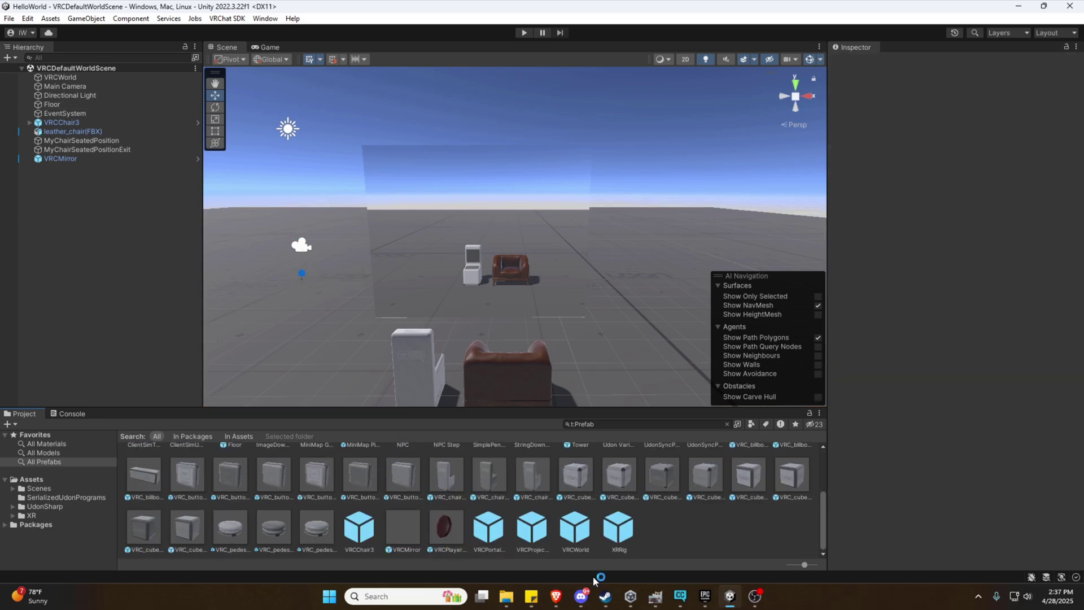
# Create a new folder named Throwables in the Assets folder
pyautogui.moveTo(506, 596)
pyautogui.click(26, 480)
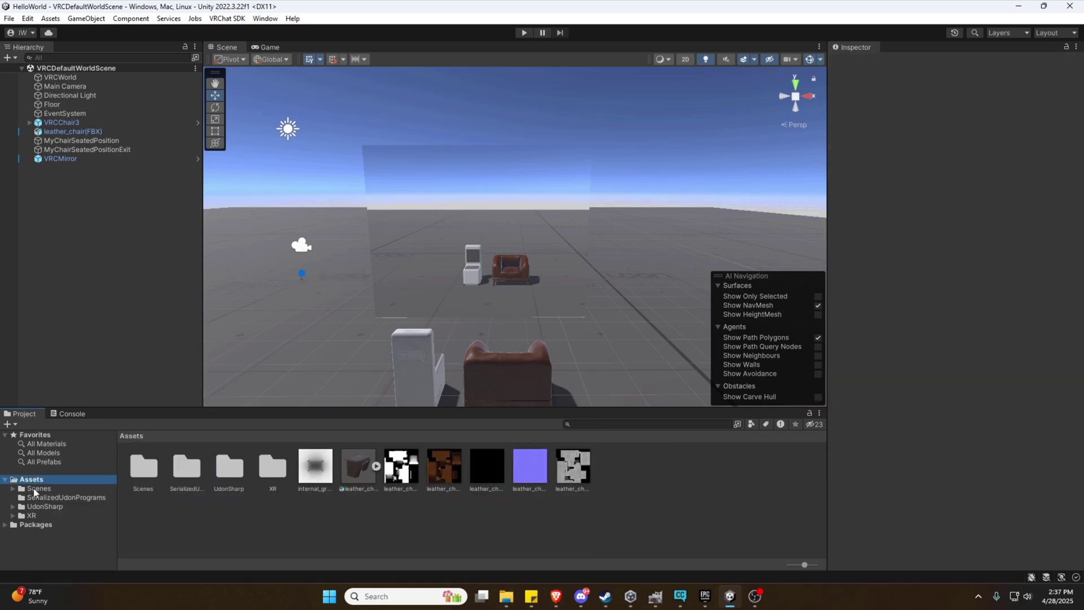
pyautogui.rightClick(486, 520)
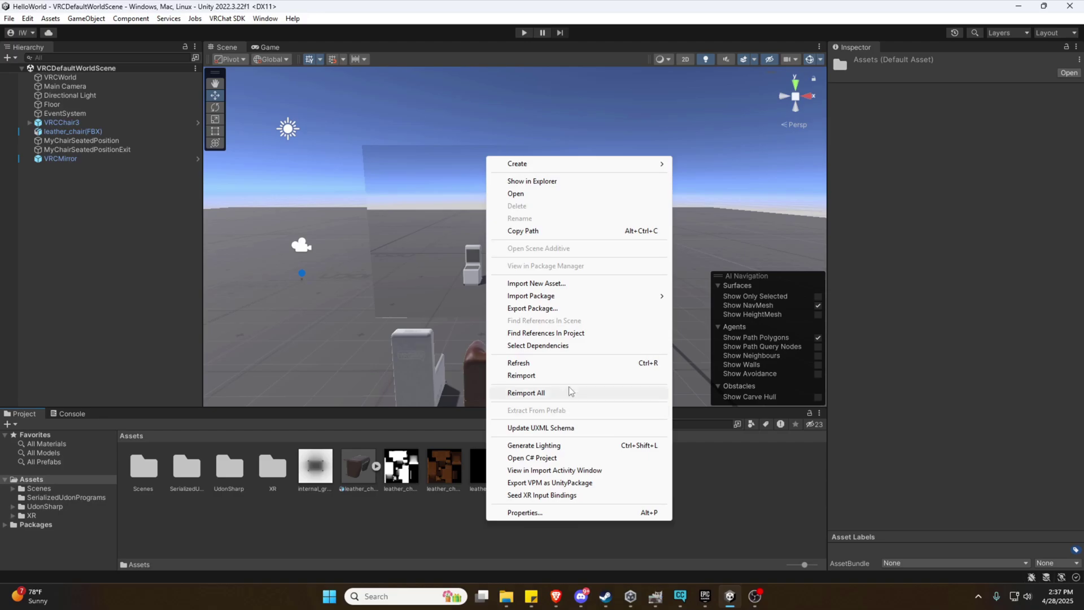
pyautogui.moveTo(549, 163)
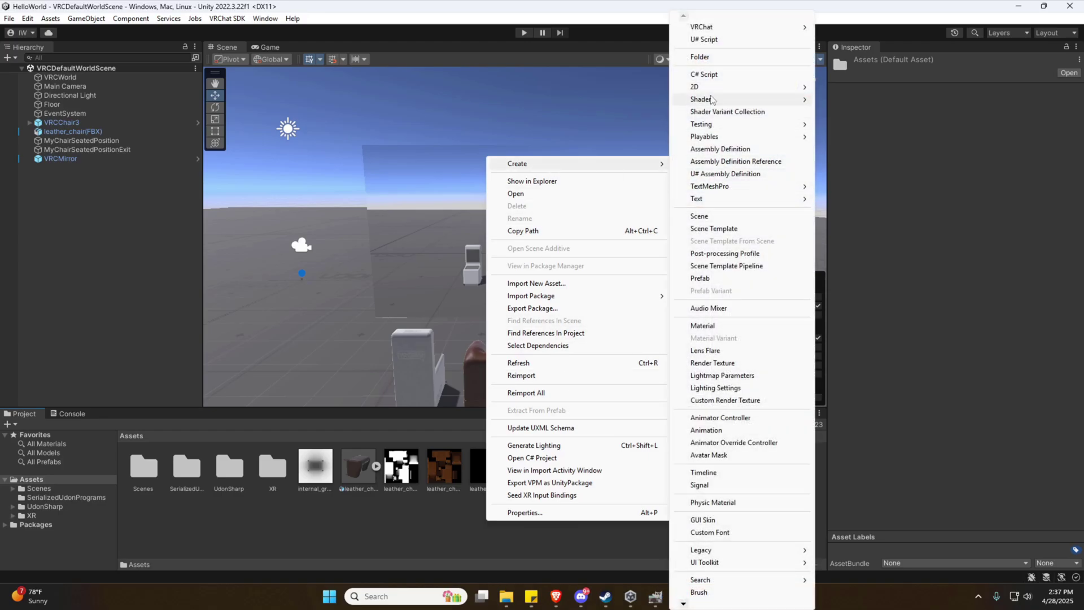
pyautogui.click(734, 58)
pyautogui.write('Throwables')
pyautogui.press('Return')
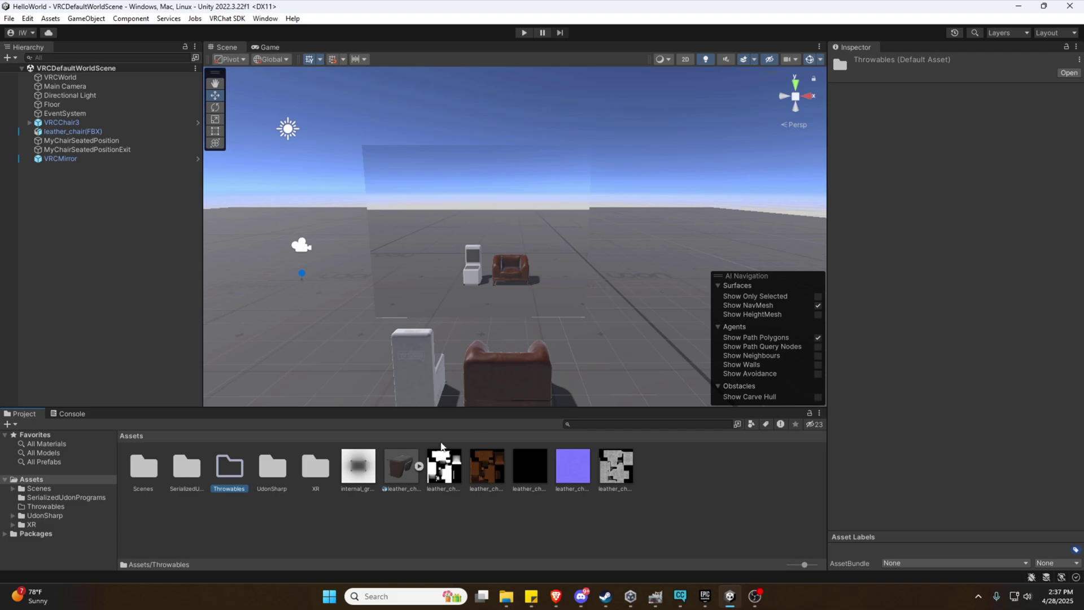
# Inside Throwables, create a Pillows folder and open it
pyautogui.doubleClick(238, 470)
pyautogui.rightClick(235, 482)
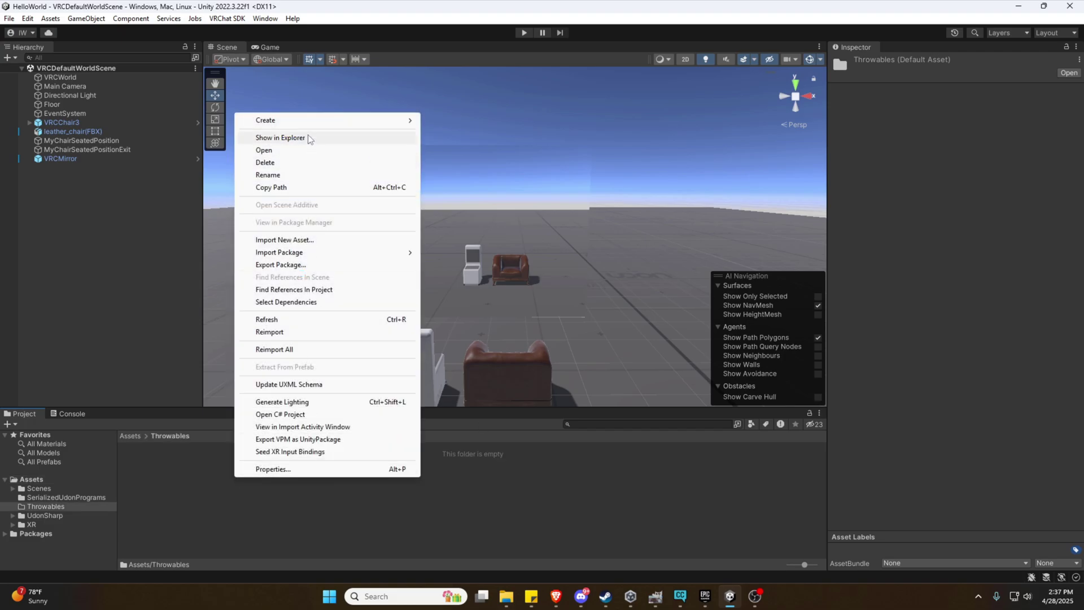
pyautogui.moveTo(396, 120)
pyautogui.click(468, 59)
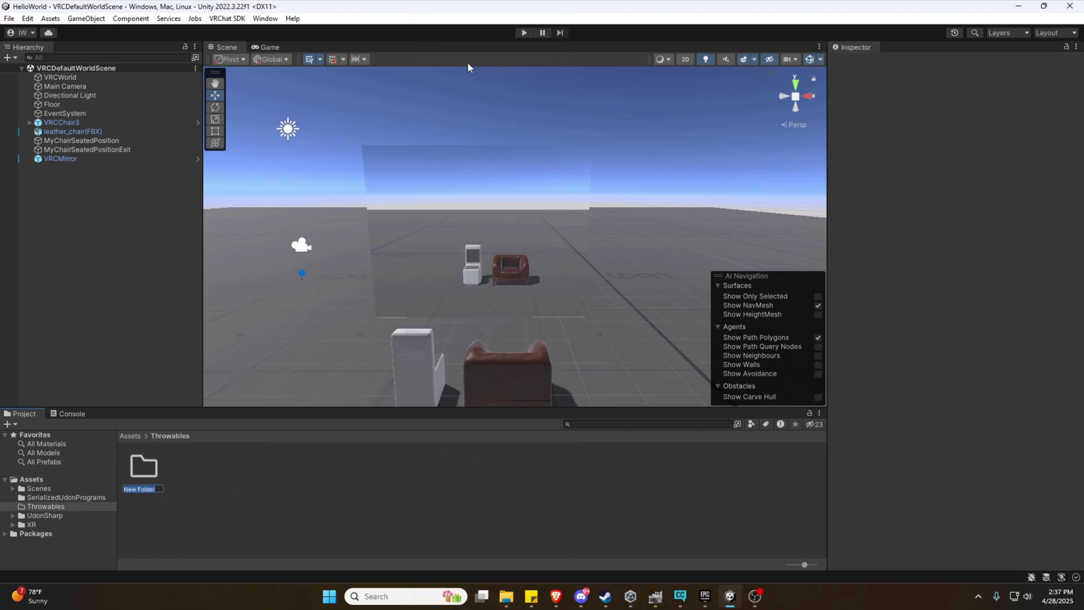
pyautogui.write('Pillows')
pyautogui.press('Return')
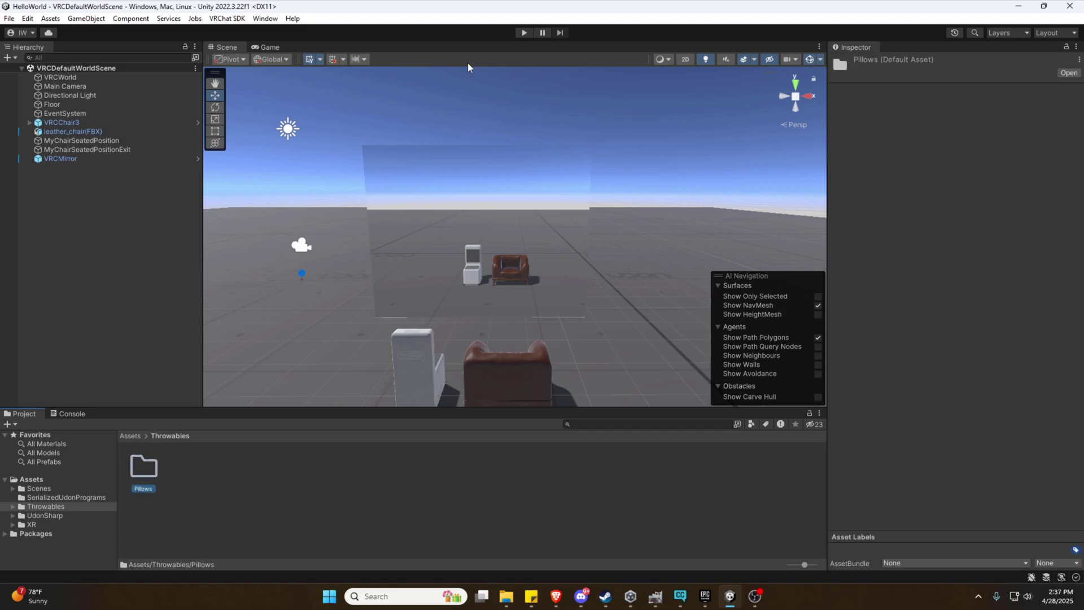
pyautogui.doubleClick(157, 471)
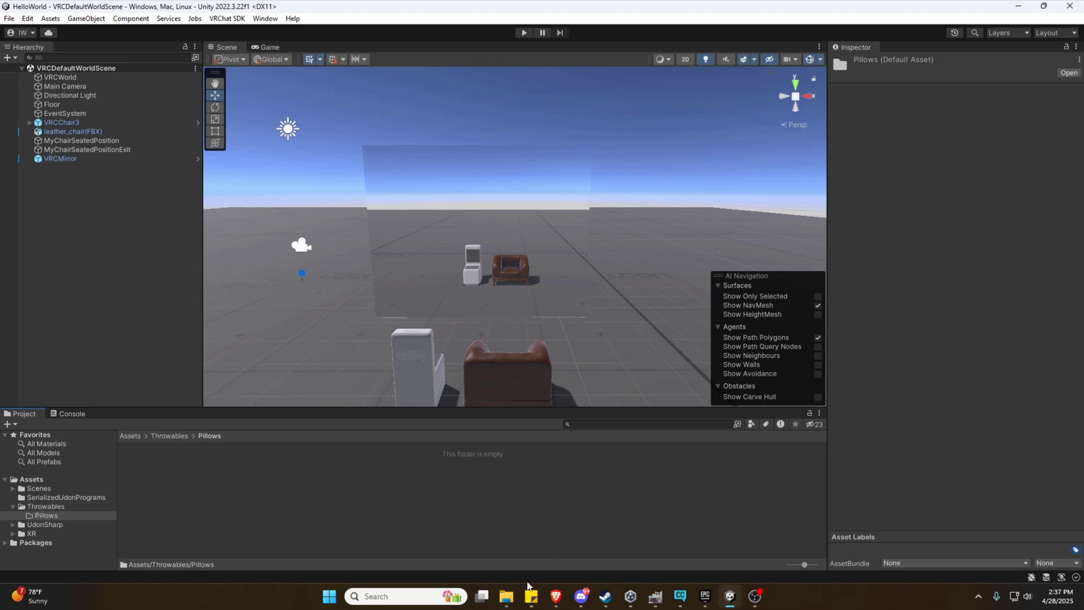
# Drag the Old_Cushion FBX plus its BaseColor and Normal textures from Explorer into Pillows
pyautogui.moveTo(510, 599)
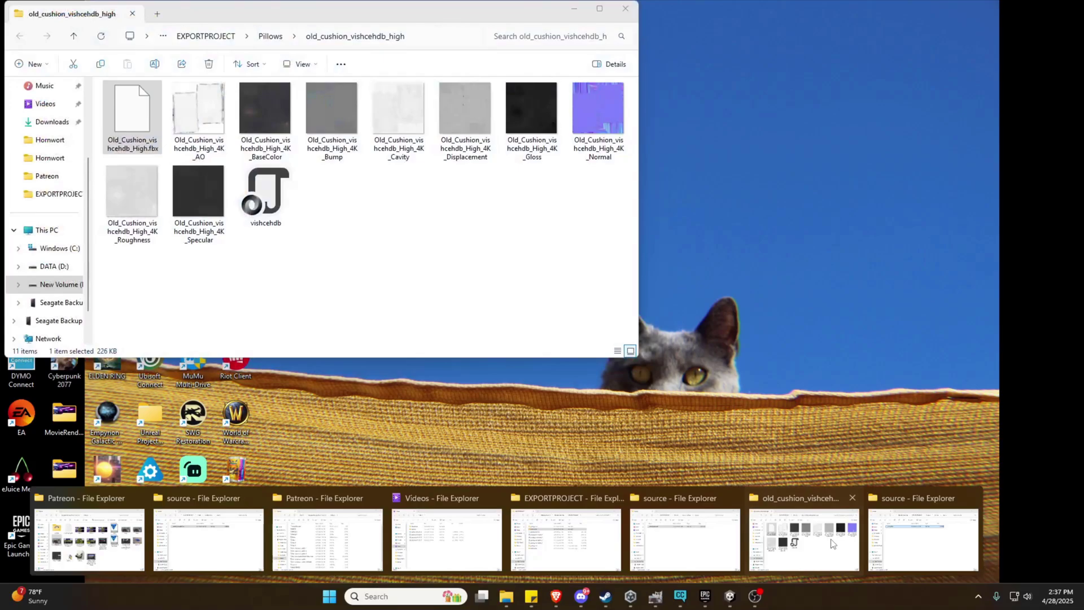
pyautogui.click(832, 543)
pyautogui.moveTo(128, 113); pyautogui.dragTo(218, 494)
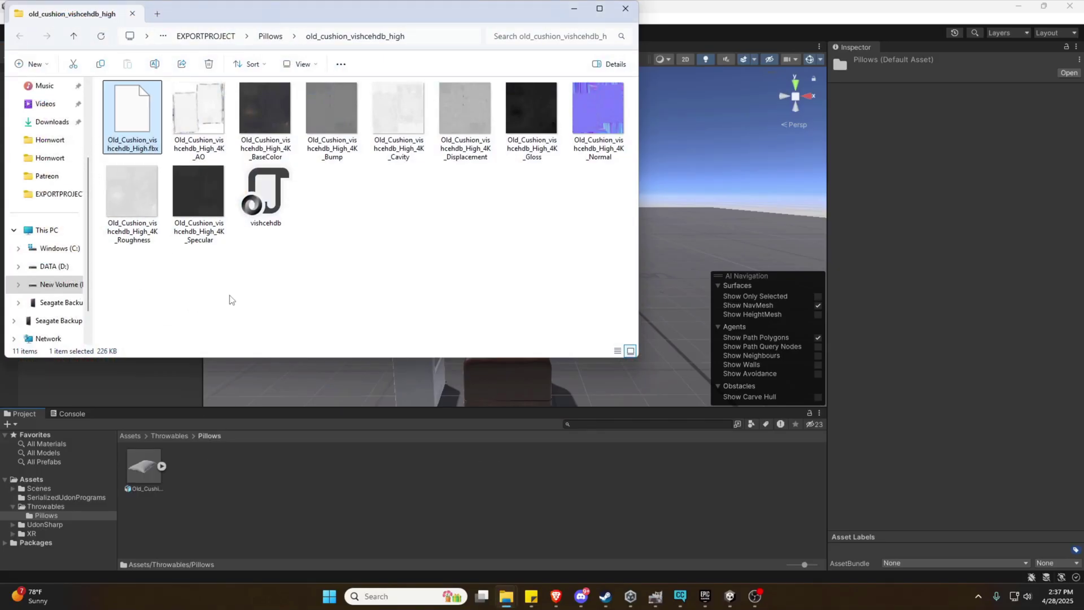
pyautogui.moveTo(265, 118); pyautogui.dragTo(267, 489)
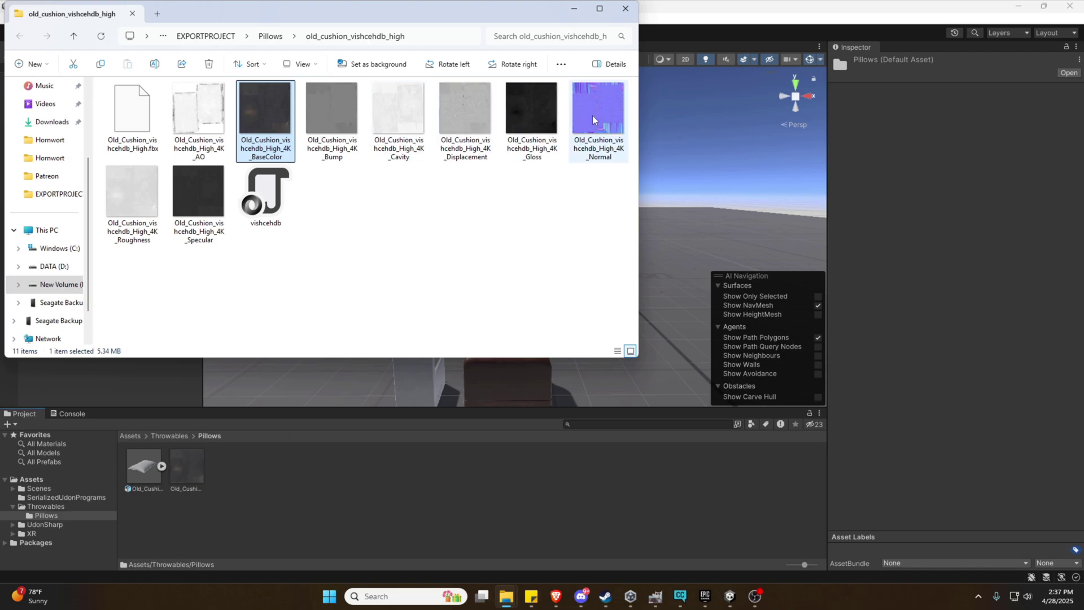
pyautogui.moveTo(598, 121); pyautogui.dragTo(243, 485)
pyautogui.click(258, 511)
# Set the Normal texture's Texture Type to Normal map and save the import settings
pyautogui.click(246, 487)
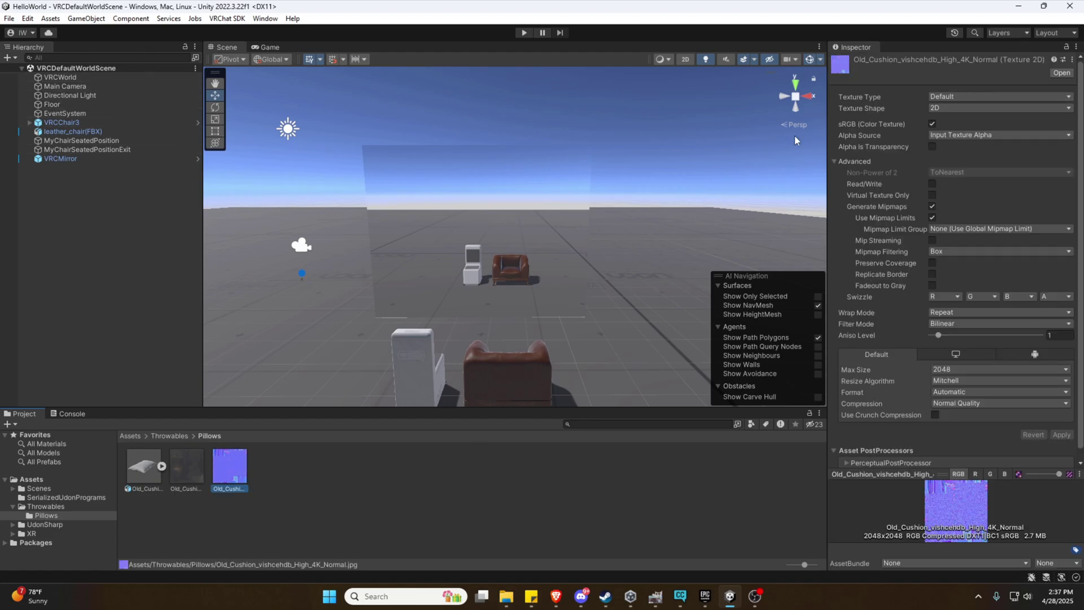
pyautogui.click(958, 96)
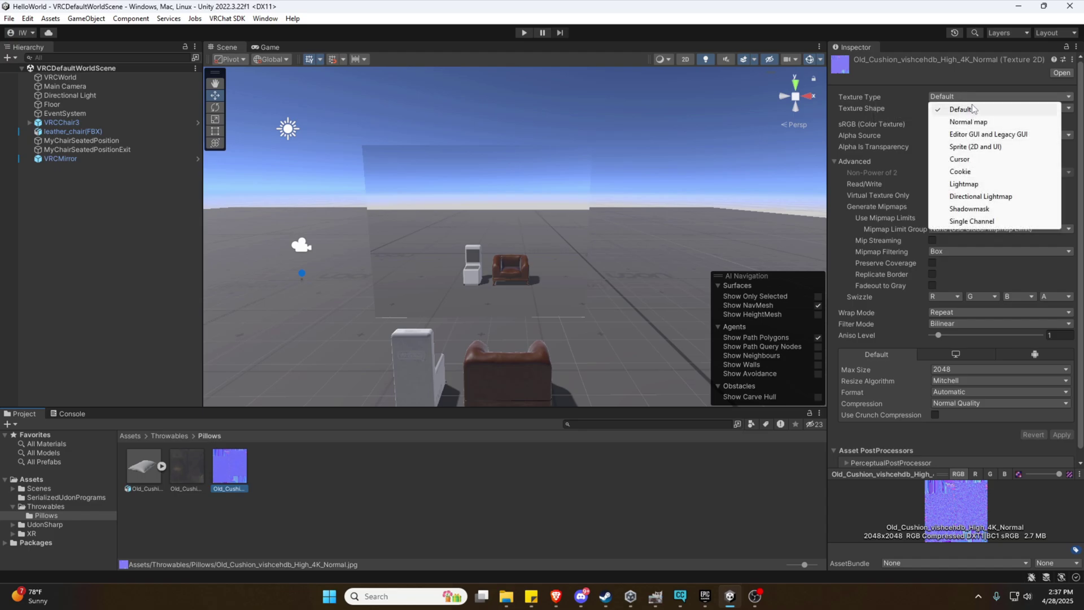
pyautogui.click(975, 122)
pyautogui.click(293, 481)
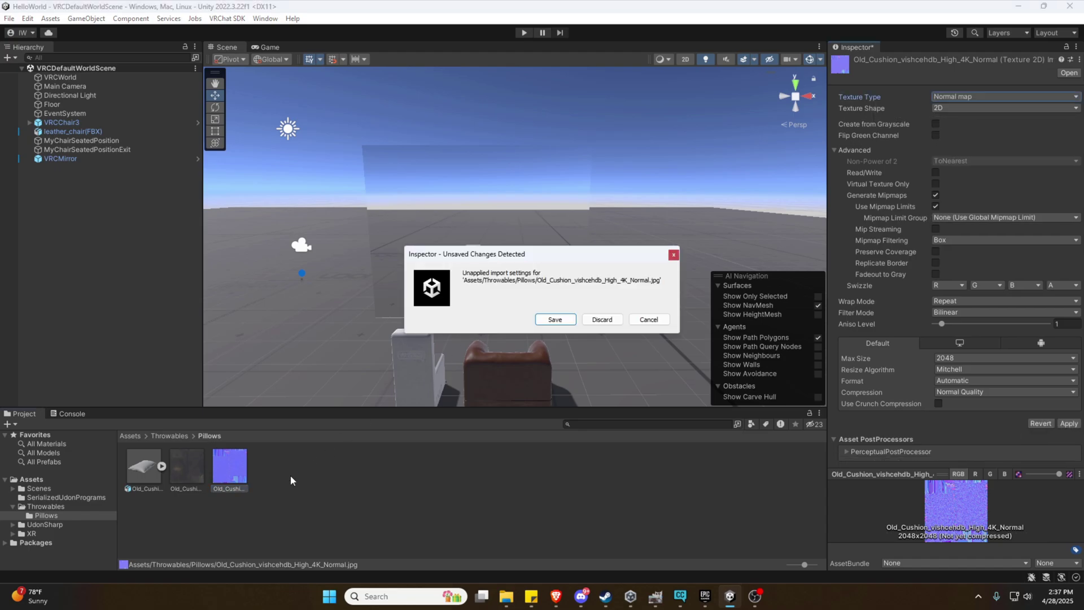
pyautogui.click(555, 321)
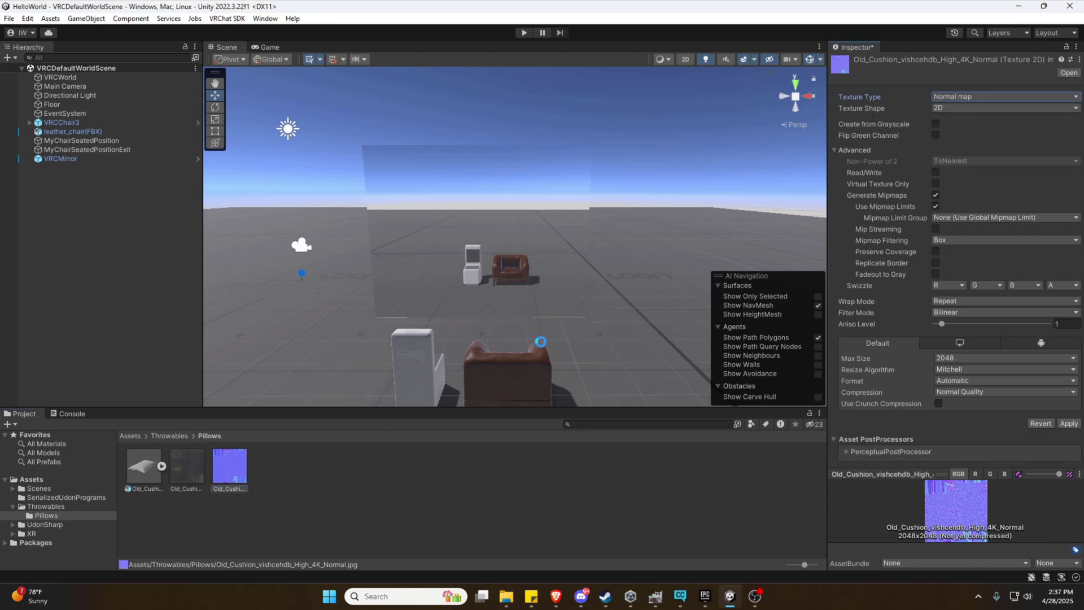
# Place the Old_Cushion model into the scene and try assigning BaseColor to its default material
pyautogui.click(145, 476)
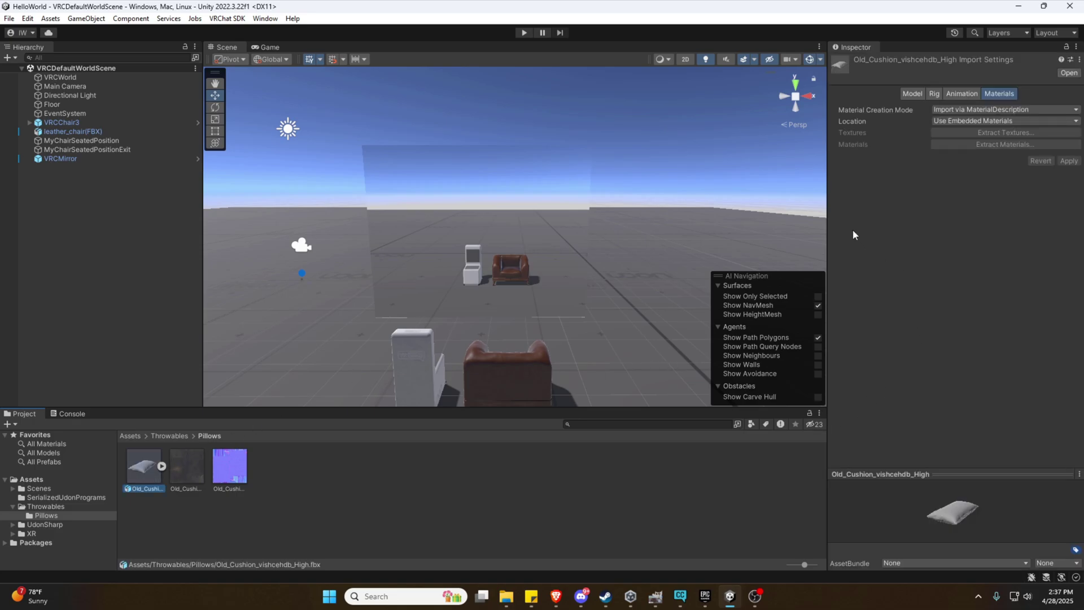
pyautogui.click(911, 94)
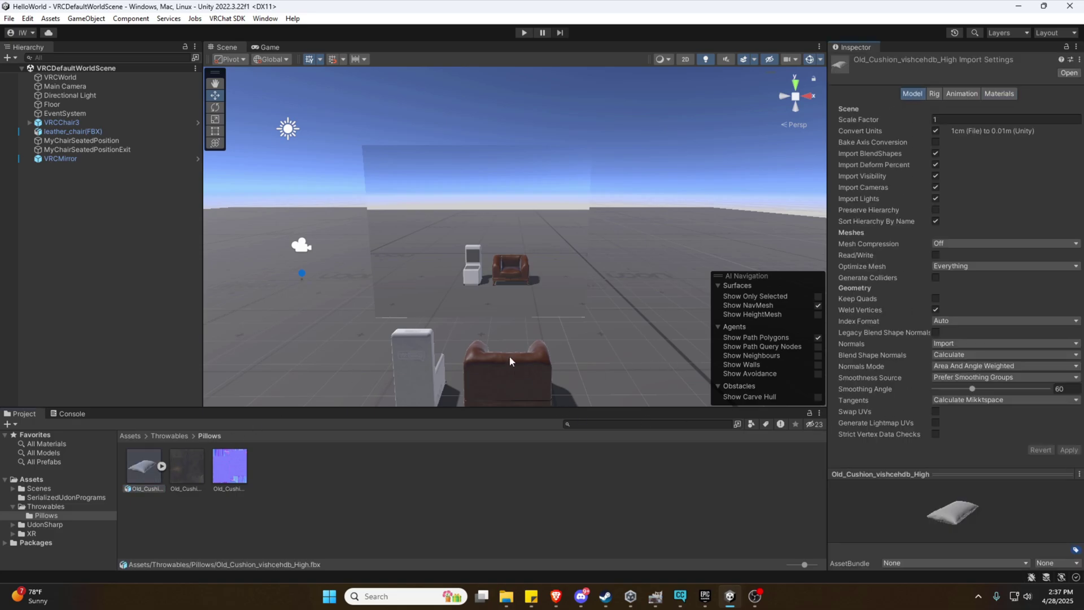
pyautogui.scroll(-3, 497, 353)
pyautogui.moveTo(145, 466); pyautogui.dragTo(334, 356)
pyautogui.moveTo(422, 339); pyautogui.dragTo(436, 360, button='right')
pyautogui.press('a')
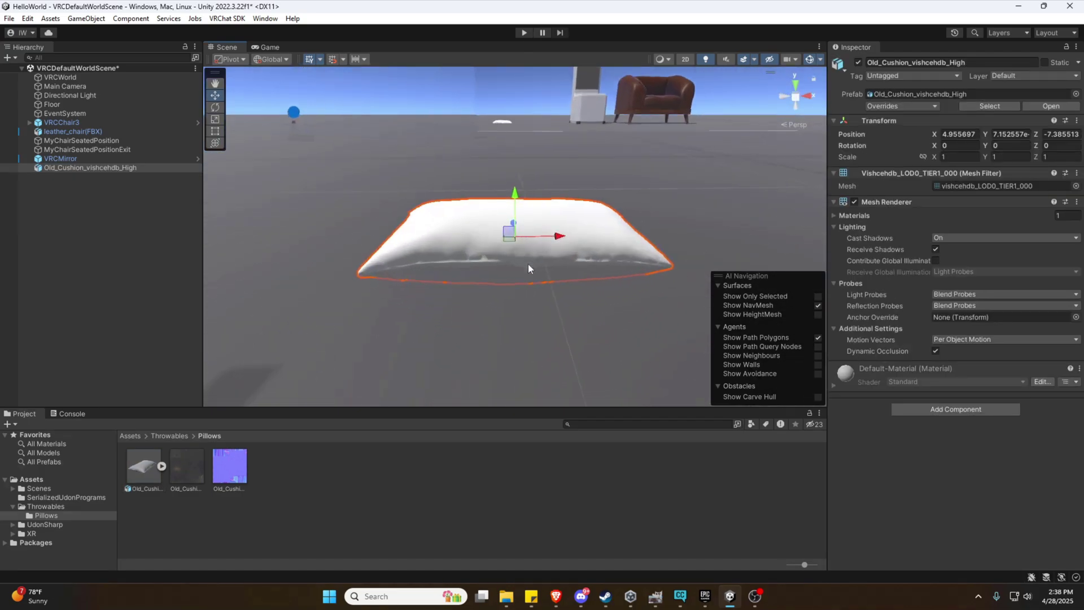
pyautogui.click(834, 386)
pyautogui.scroll(-3, 881, 392)
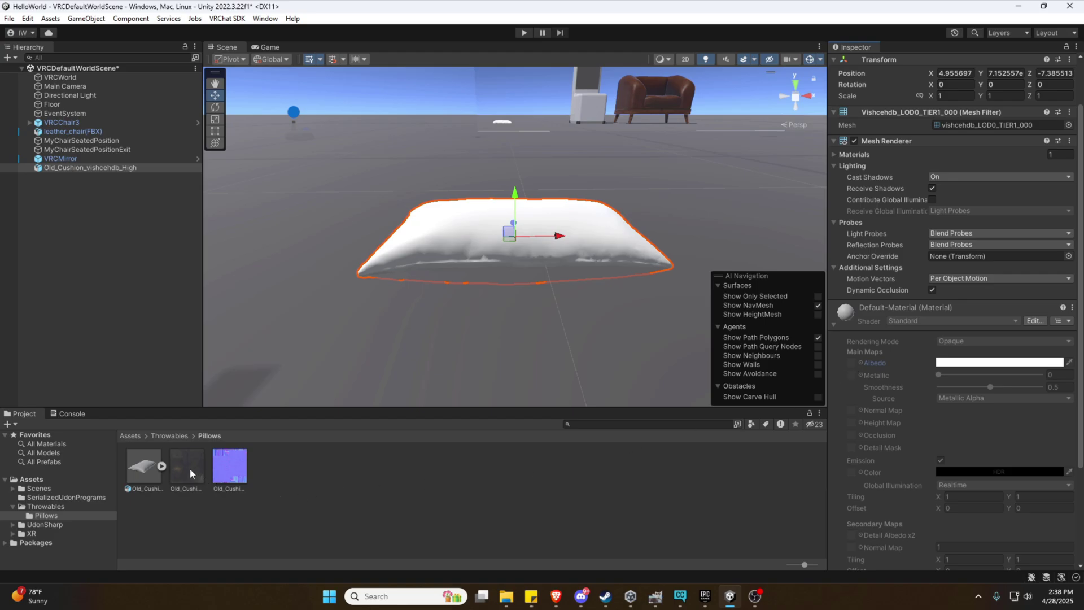
pyautogui.moveTo(193, 475); pyautogui.dragTo(852, 364)
# Create material Old_cusion_materialk with the cushion texture as Albedo and the purple texture as Normal Map
pyautogui.rightClick(291, 463)
pyautogui.moveTo(351, 107)
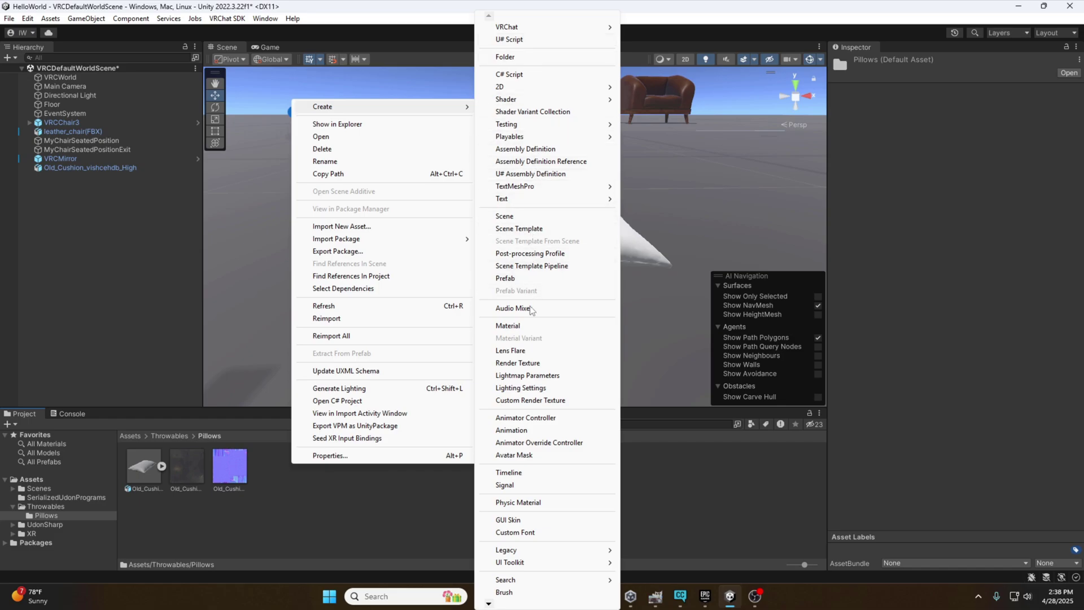
pyautogui.click(528, 326)
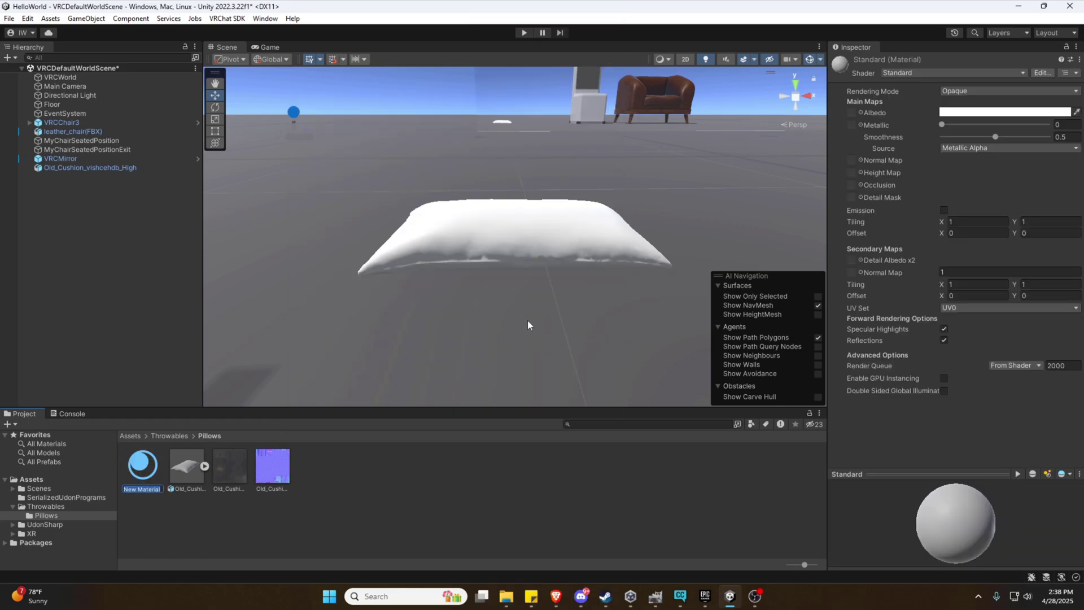
pyautogui.write('Old_cusion_materialk')
pyautogui.press('Return')
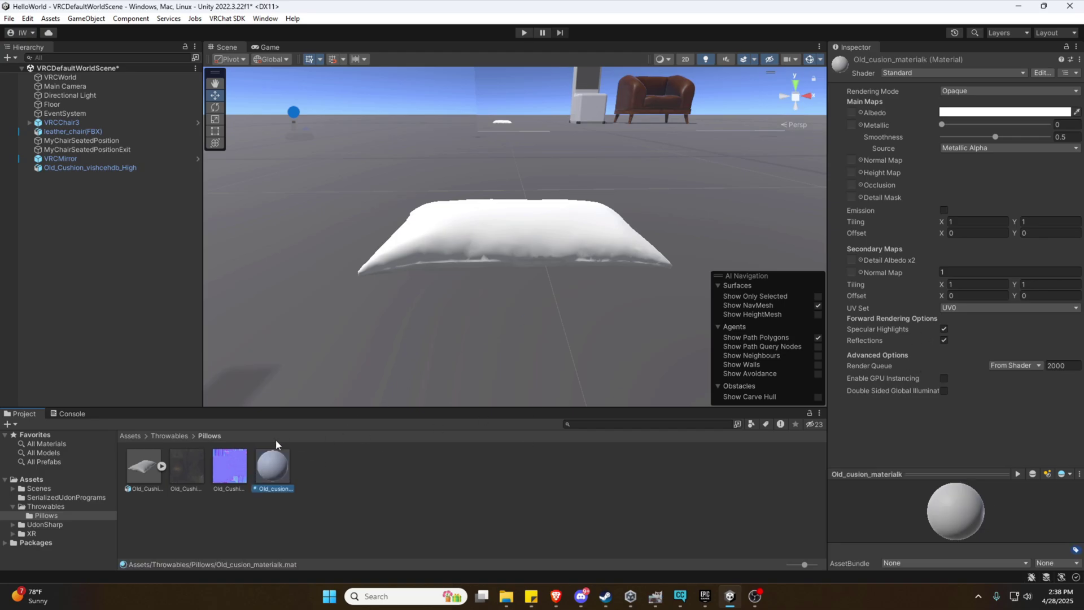
pyautogui.moveTo(186, 466); pyautogui.dragTo(853, 119)
pyautogui.moveTo(236, 464); pyautogui.dragTo(849, 164)
# Apply Old_cusion_materialk to the cushion and raise the cushion slightly
pyautogui.moveTo(273, 466); pyautogui.dragTo(511, 309)
pyautogui.click(513, 303)
pyautogui.moveTo(480, 257); pyautogui.dragTo(480, 243)
pyautogui.moveTo(596, 238)
pyautogui.keyDown('alt'); pyautogui.mouseDown()
pyautogui.moveTo(842, 242)
pyautogui.moveTo(597, 238)
pyautogui.mouseUp(); pyautogui.keyUp('alt')
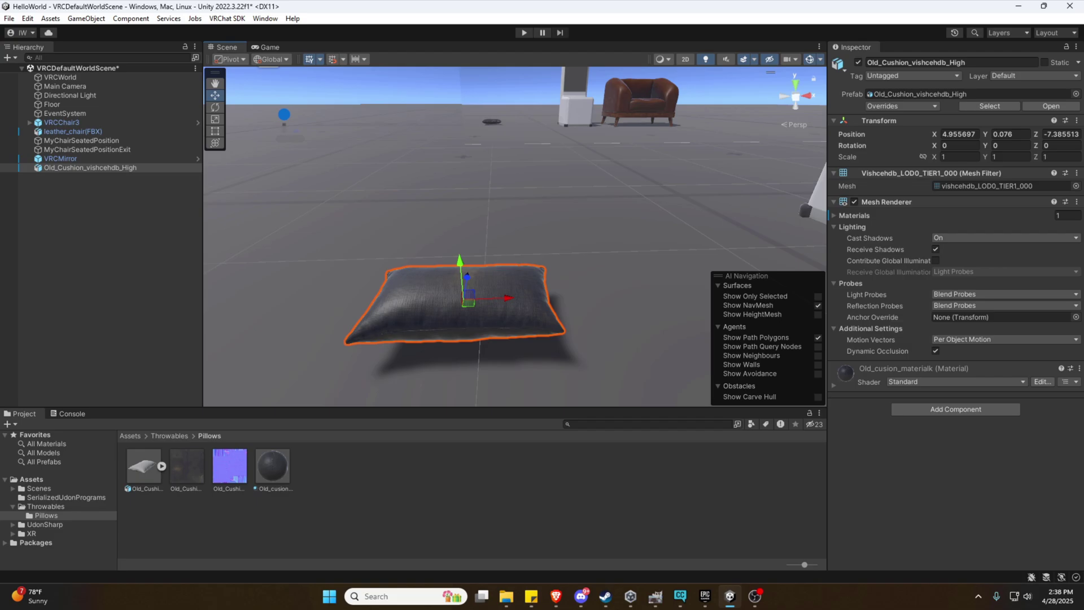
# Add a VRC Pickup component to the cushion via an Add Component search for 'pick'
pyautogui.click(930, 409)
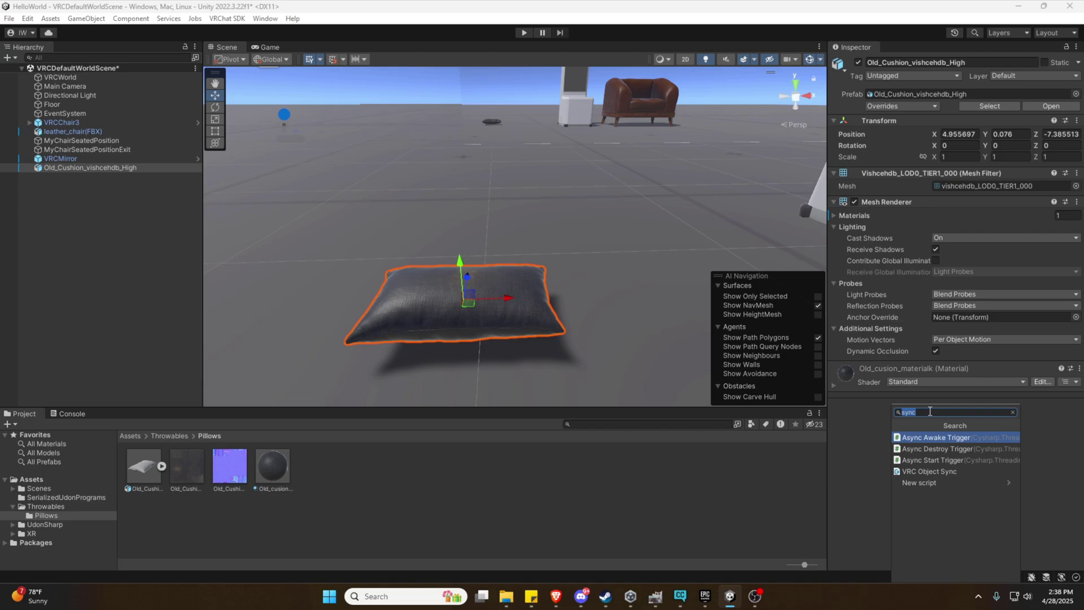
pyautogui.write('pick')
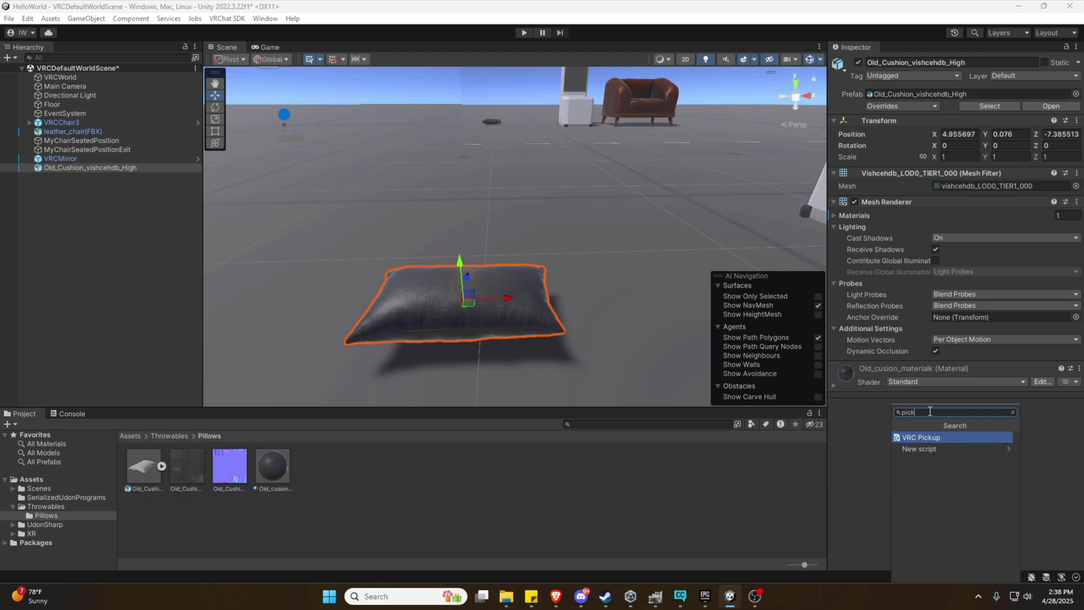
pyautogui.click(915, 437)
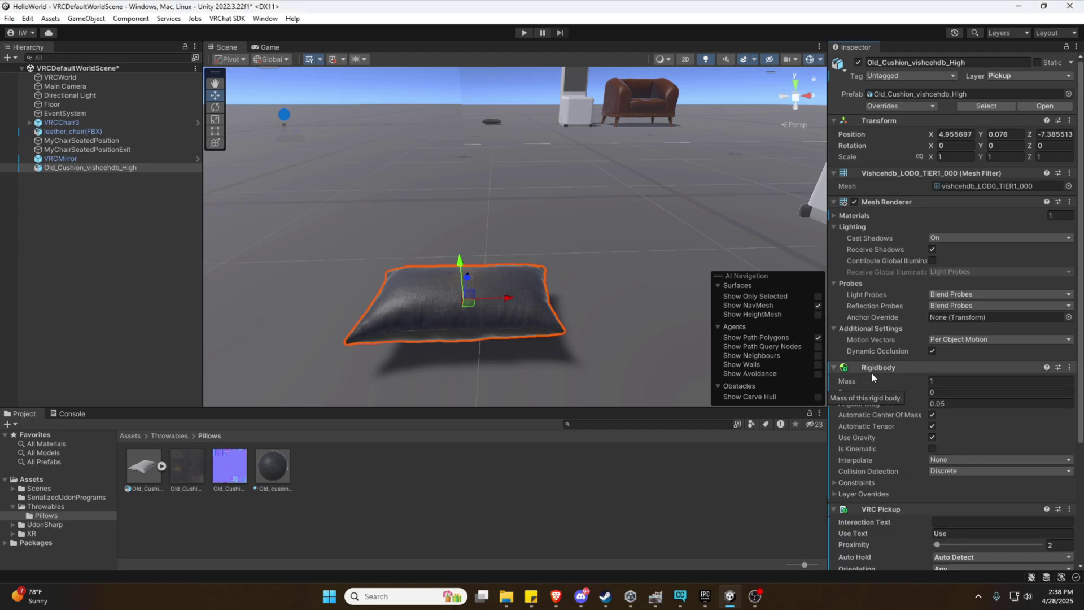
pyautogui.scroll(-2, 893, 446)
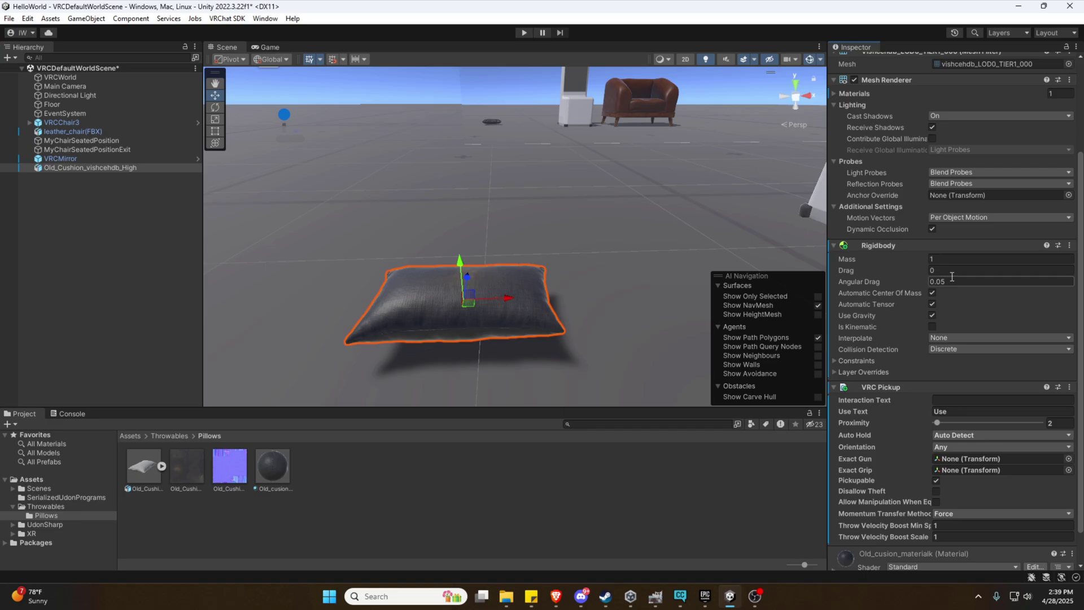
# Widen the Inspector so VRC Pickup options like Auto Hold show their full labels
pyautogui.scroll(-2, 923, 324)
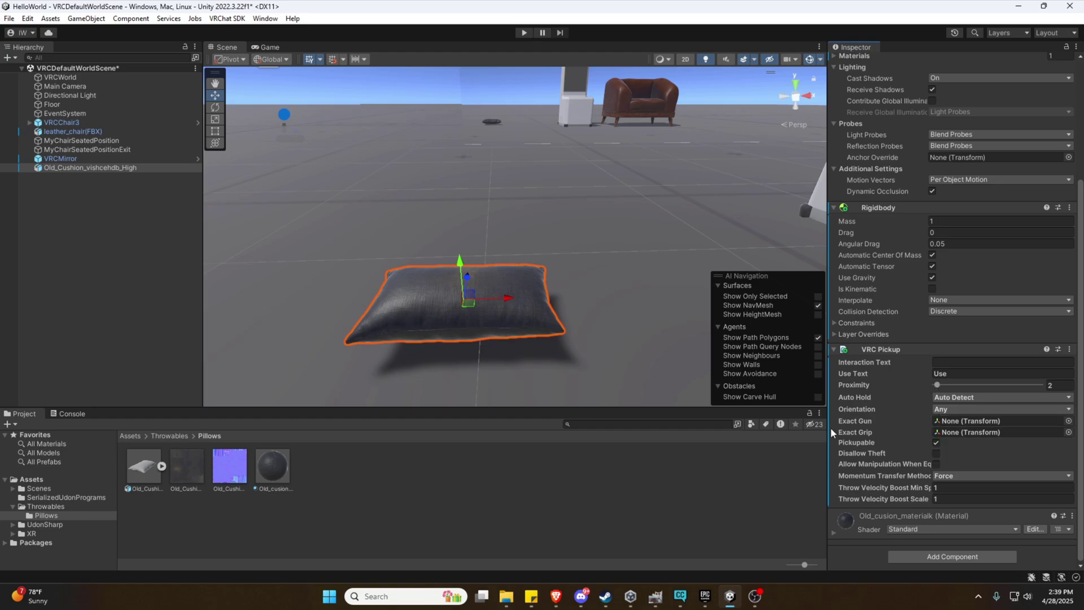
pyautogui.moveTo(829, 428); pyautogui.dragTo(716, 433)
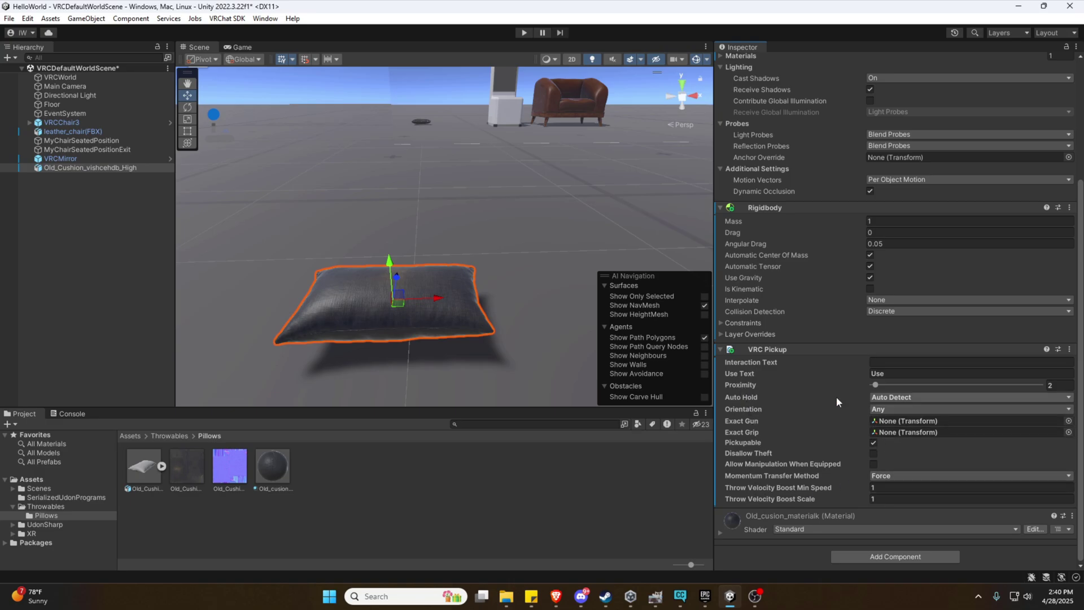
pyautogui.moveTo(835, 397)
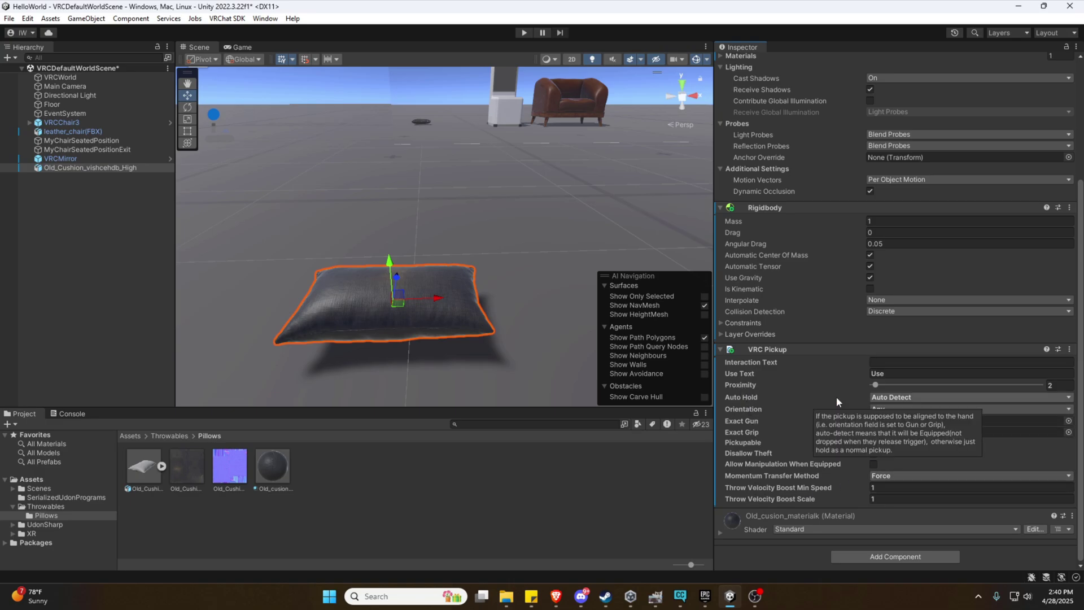
# Add a Box Collider to the cushion by searching 'coll' in Add Component
pyautogui.click(855, 557)
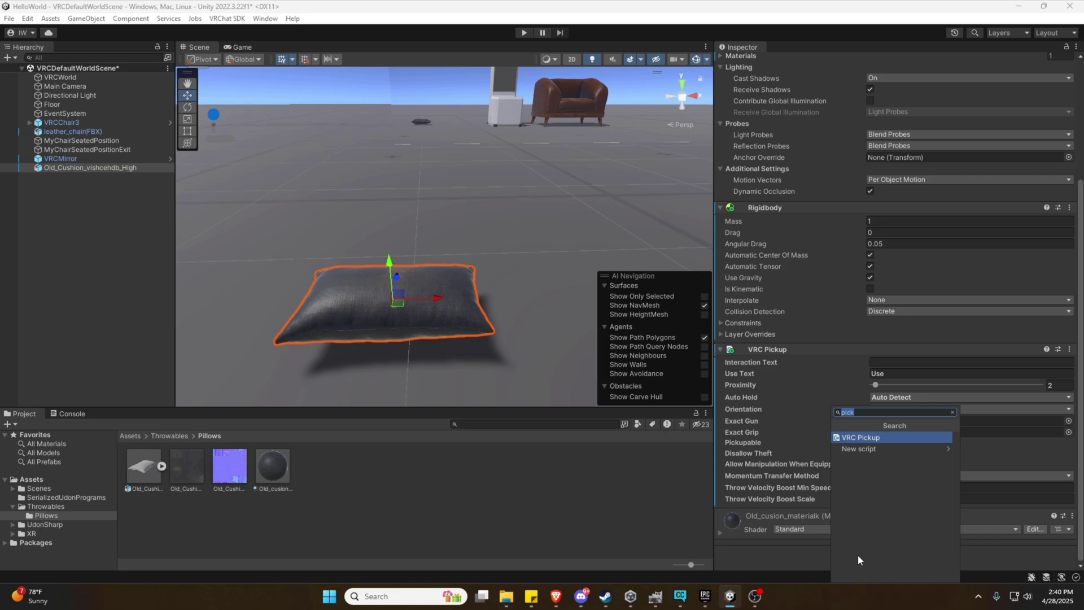
pyautogui.write('coll')
pyautogui.press('Return')
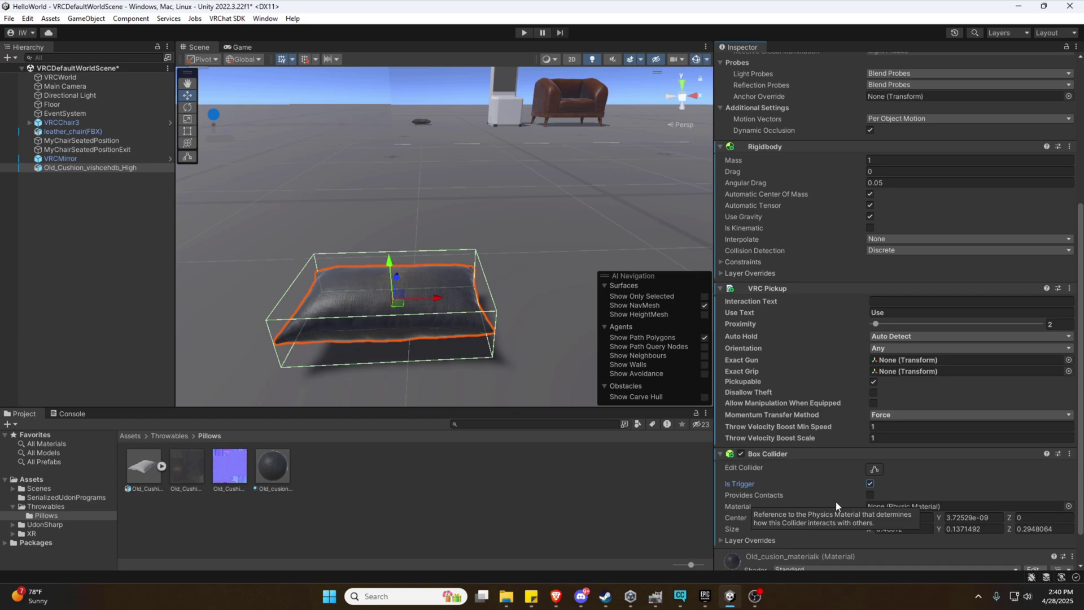
pyautogui.scroll(-2, 842, 476)
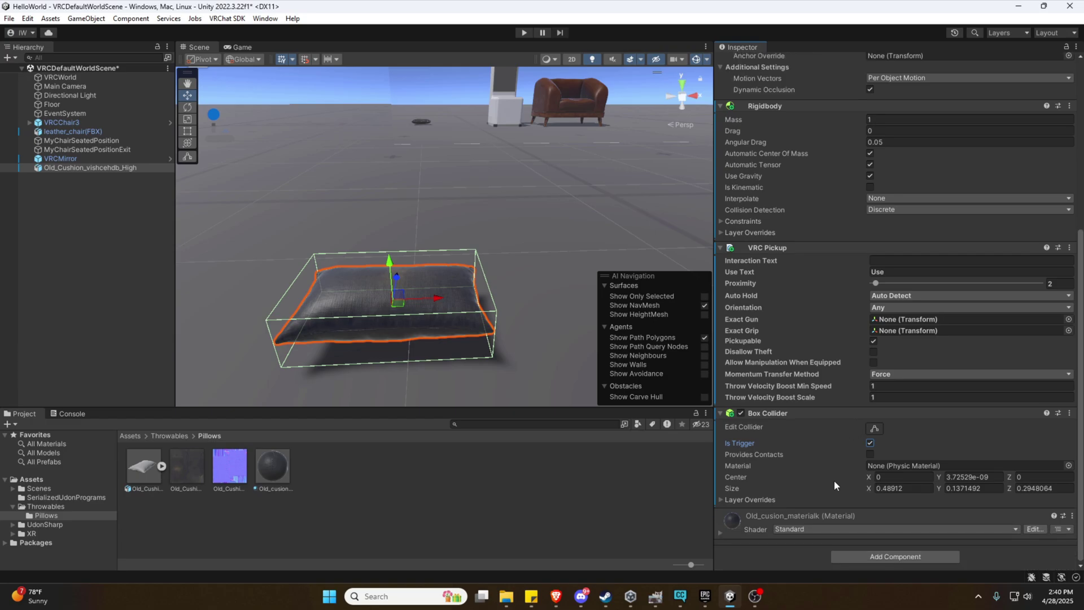
pyautogui.click(842, 554)
# Add VRC Object Sync to the cushion by searching 'object' in Add Component
pyautogui.click(860, 556)
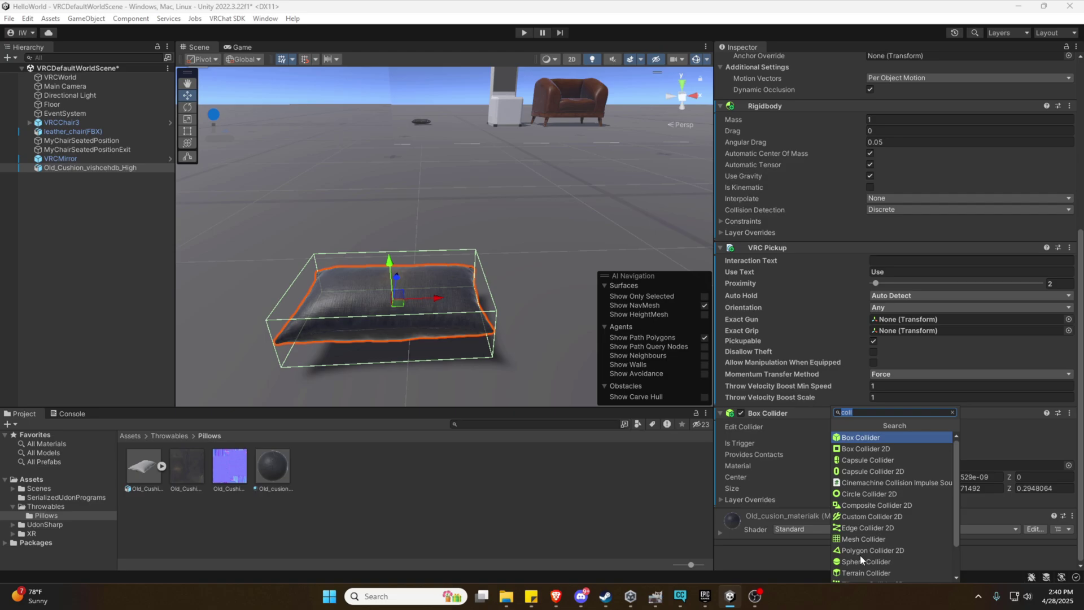
pyautogui.write('object')
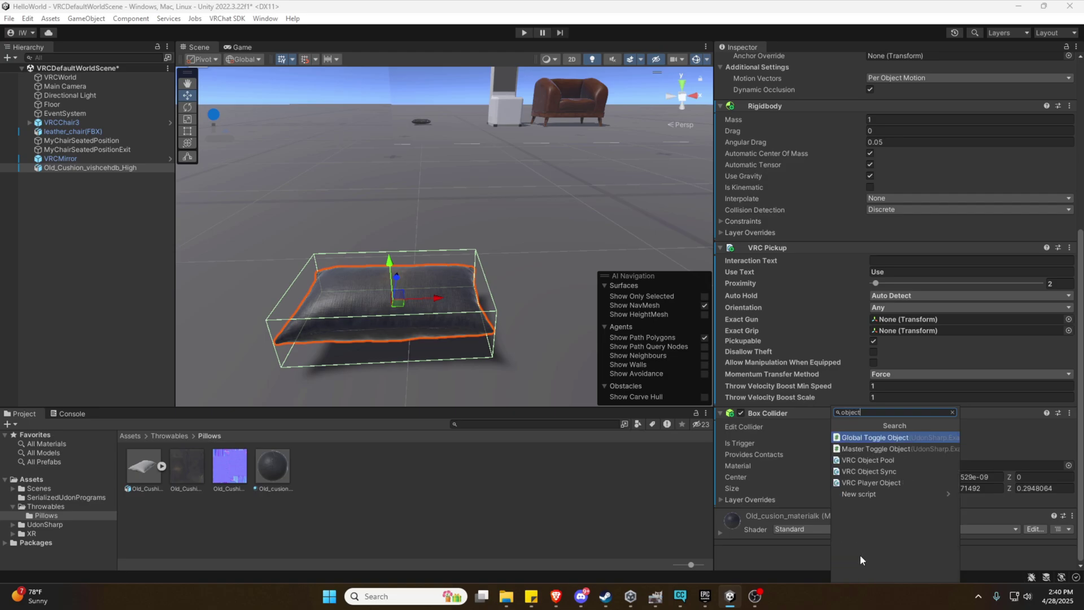
pyautogui.press('Down')
pyautogui.press('Down')
pyautogui.press('Down')
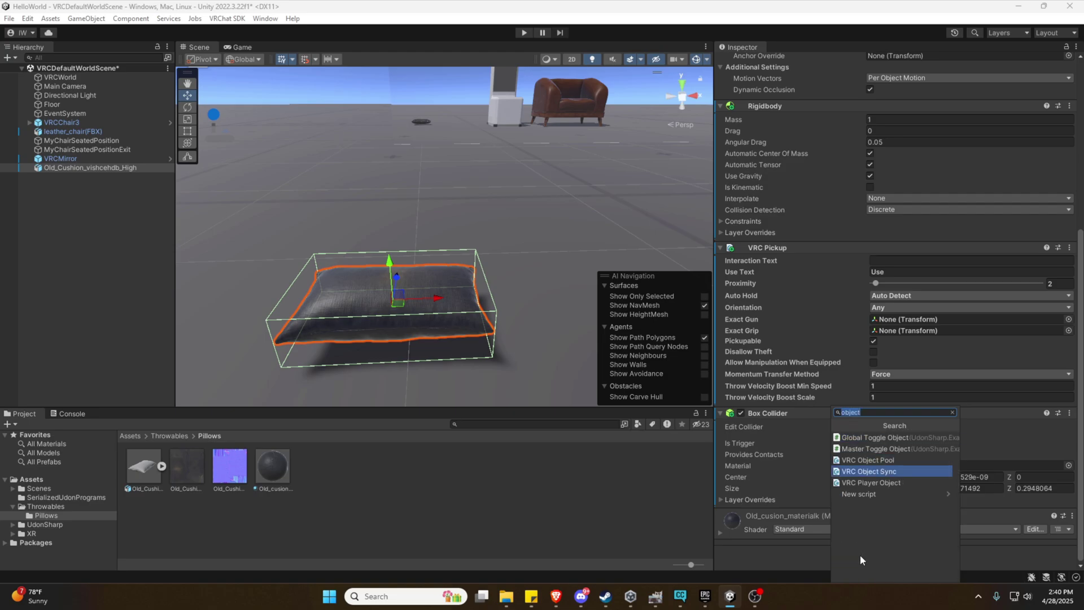
pyautogui.press('Return')
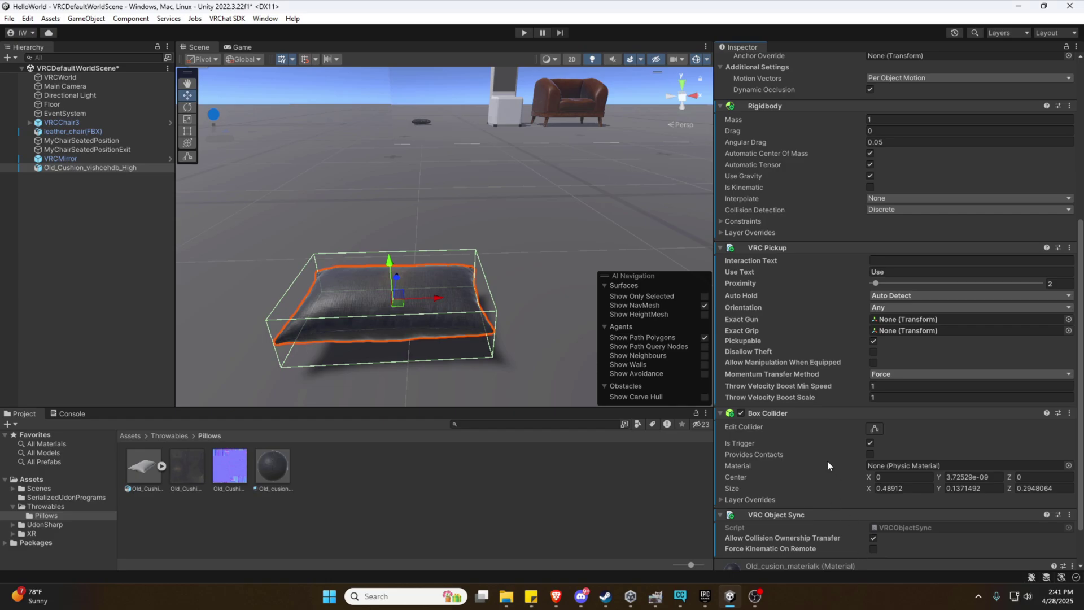
pyautogui.scroll(-3, 791, 475)
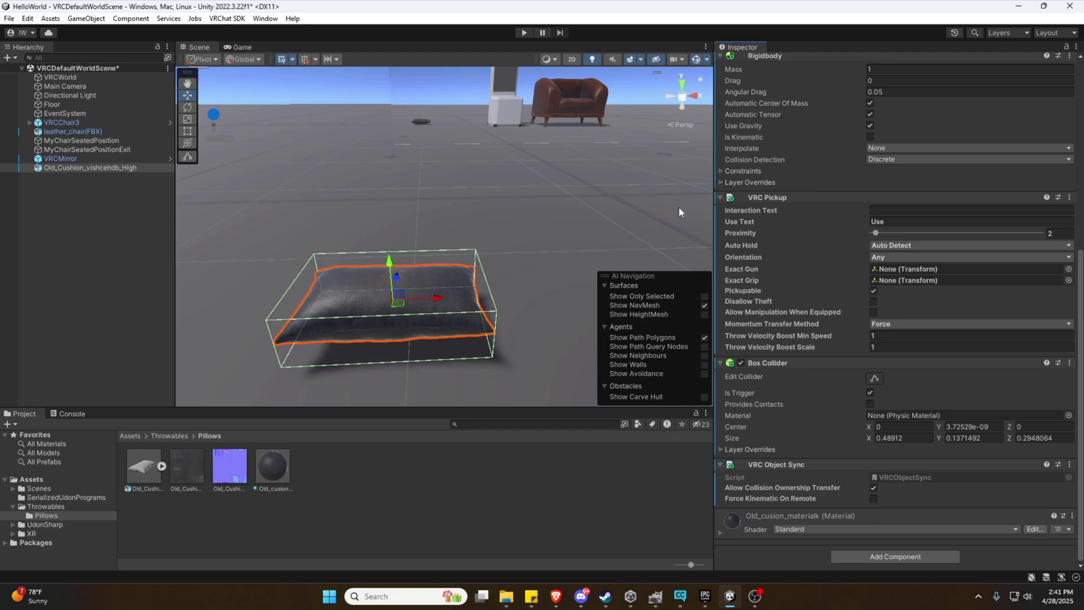
pyautogui.scroll(3, 761, 455)
pyautogui.scroll(5, 761, 451)
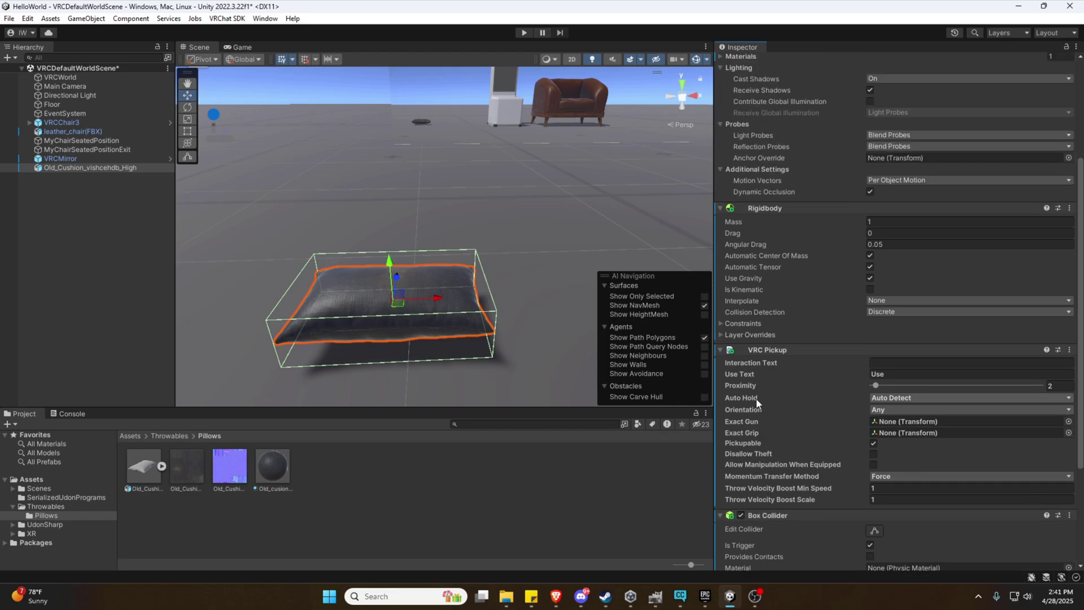
# Review the cushion's Box Collider settings with Is Trigger off and enter Play mode
pyautogui.scroll(5, 757, 399)
pyautogui.scroll(-5, 756, 399)
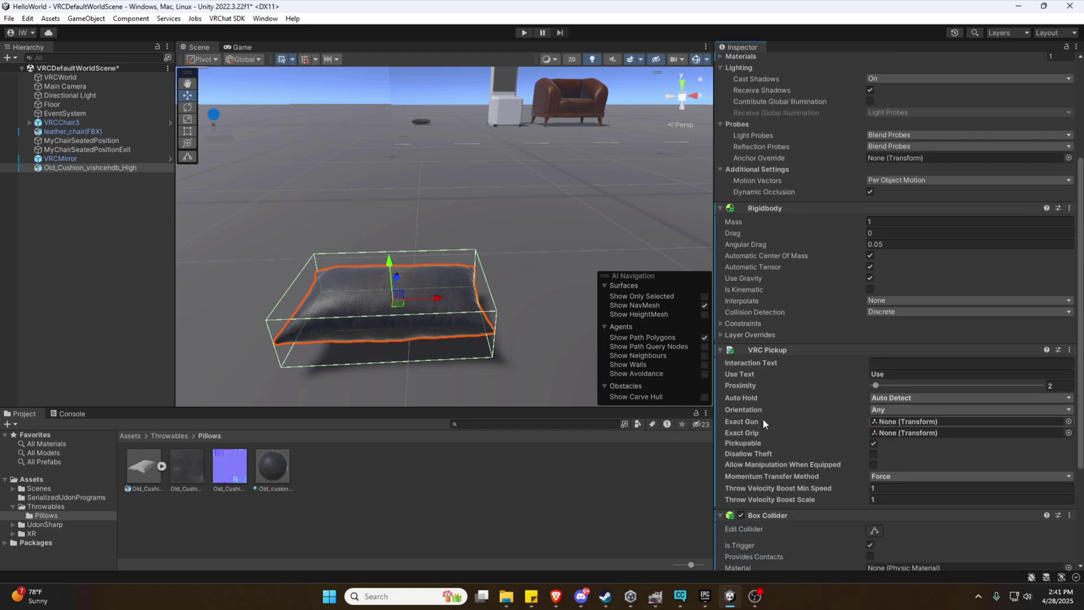
pyautogui.scroll(-3, 763, 419)
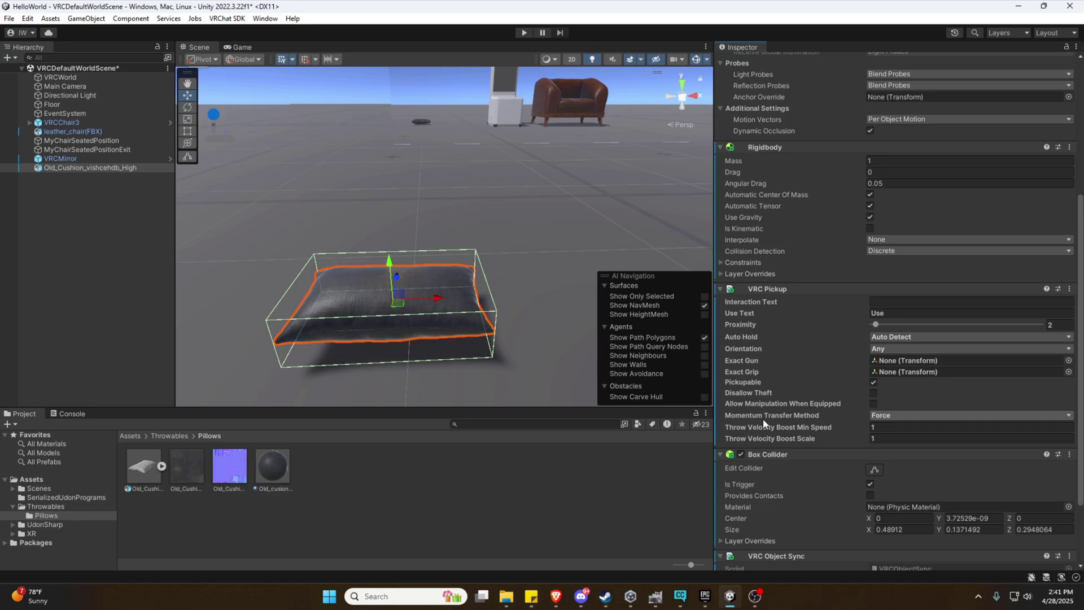
pyautogui.scroll(-4, 782, 291)
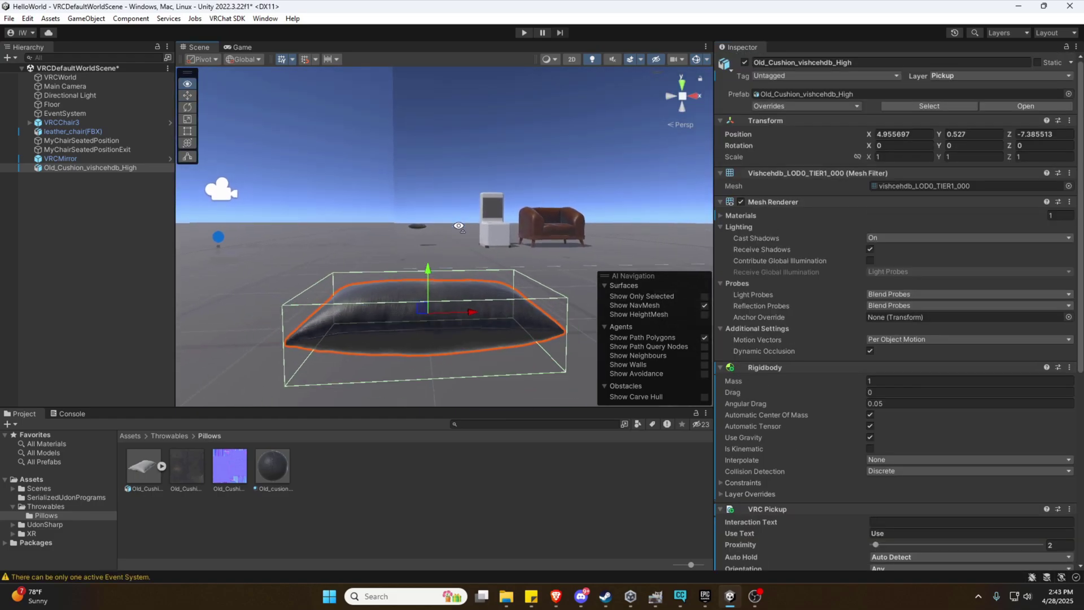
pyautogui.scroll(-3, 825, 367)
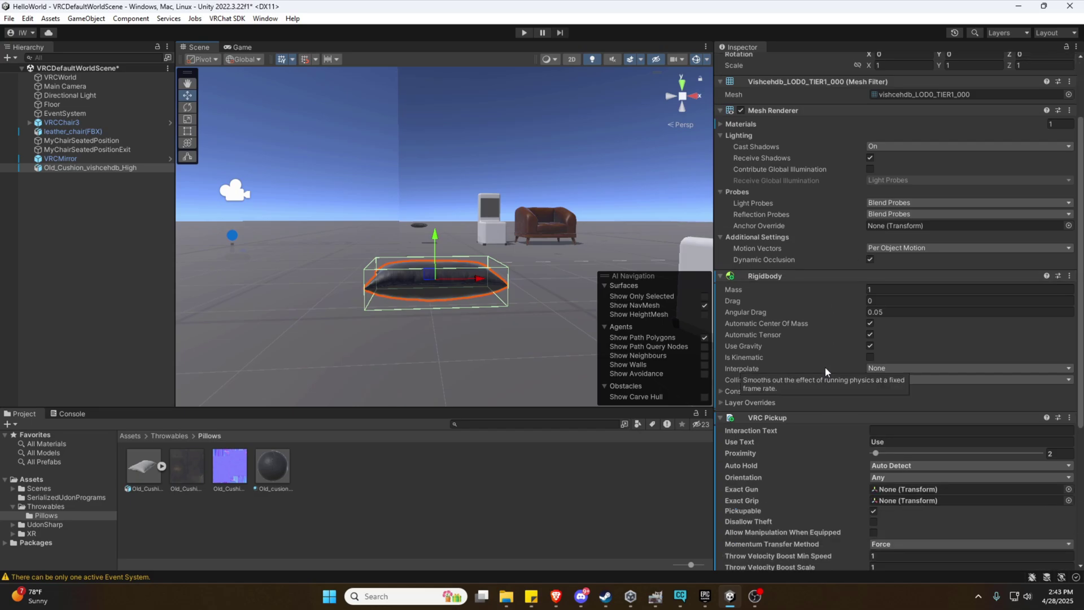
pyautogui.scroll(-7, 825, 368)
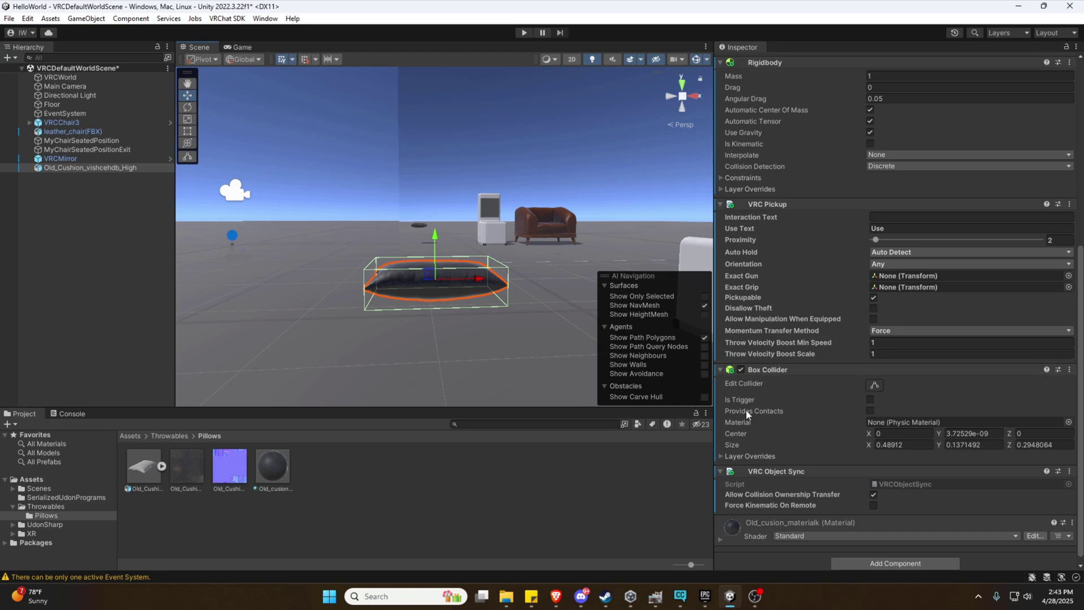
pyautogui.click(524, 33)
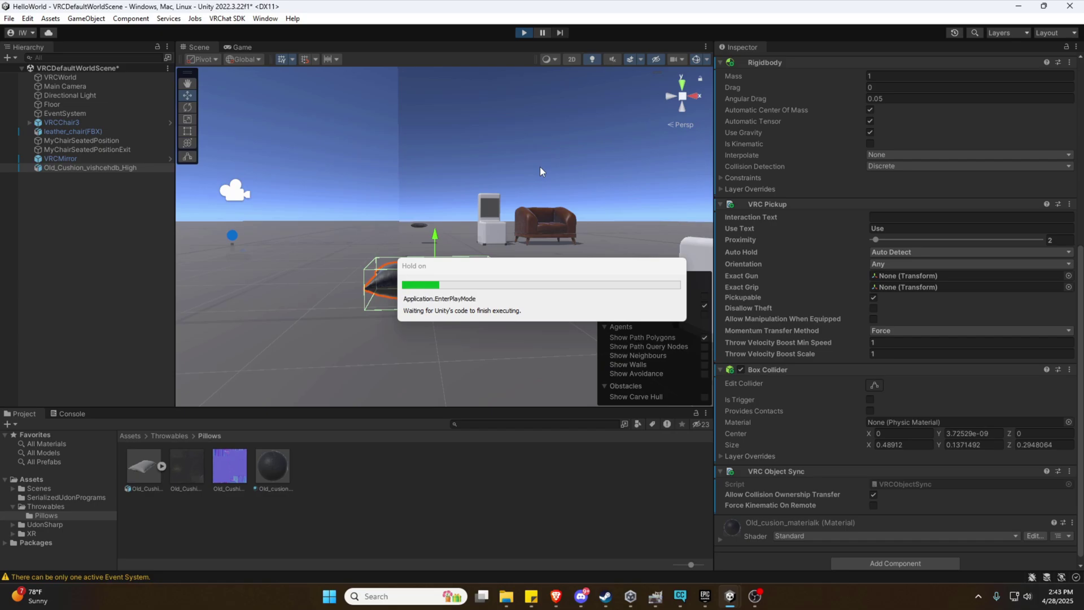
# Close the Client Simulator menu and walk with WASD up to the cushion by the chairs
pyautogui.click(366, 201)
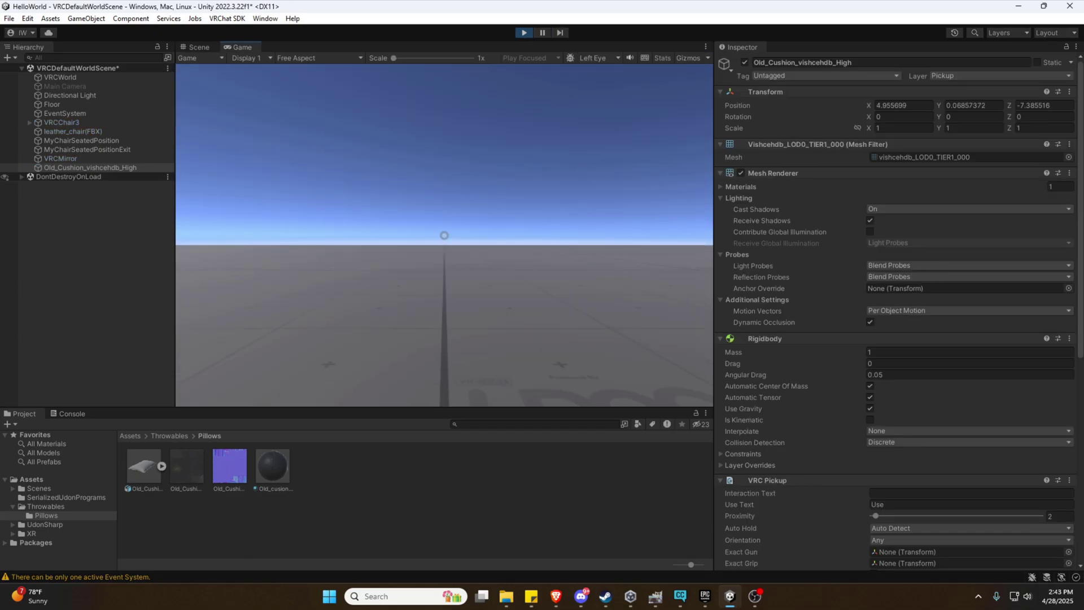
pyautogui.press('w')
pyautogui.press('d')
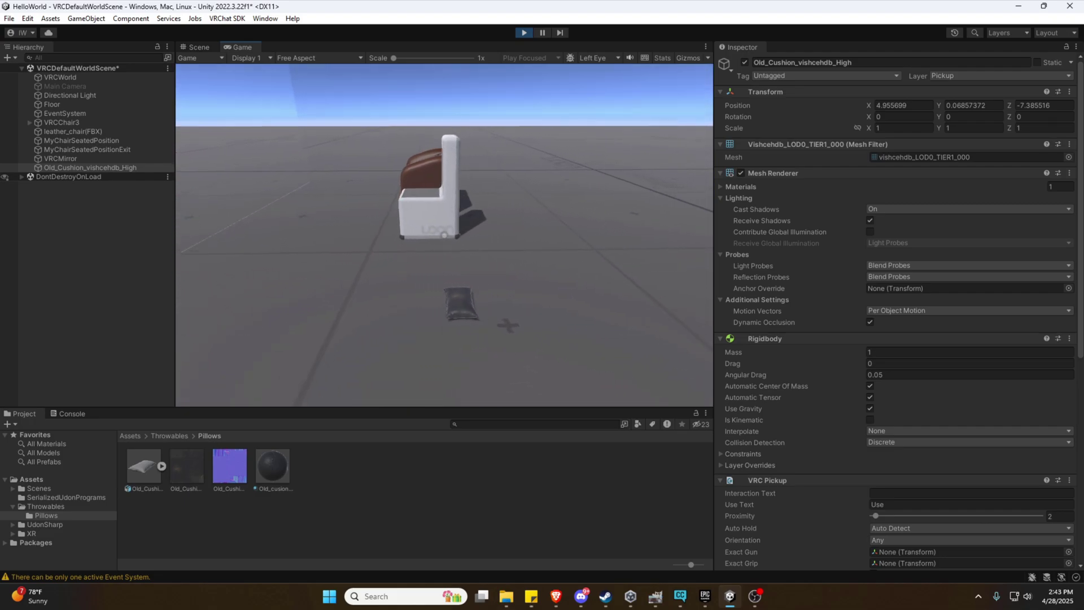
pyautogui.press('d')
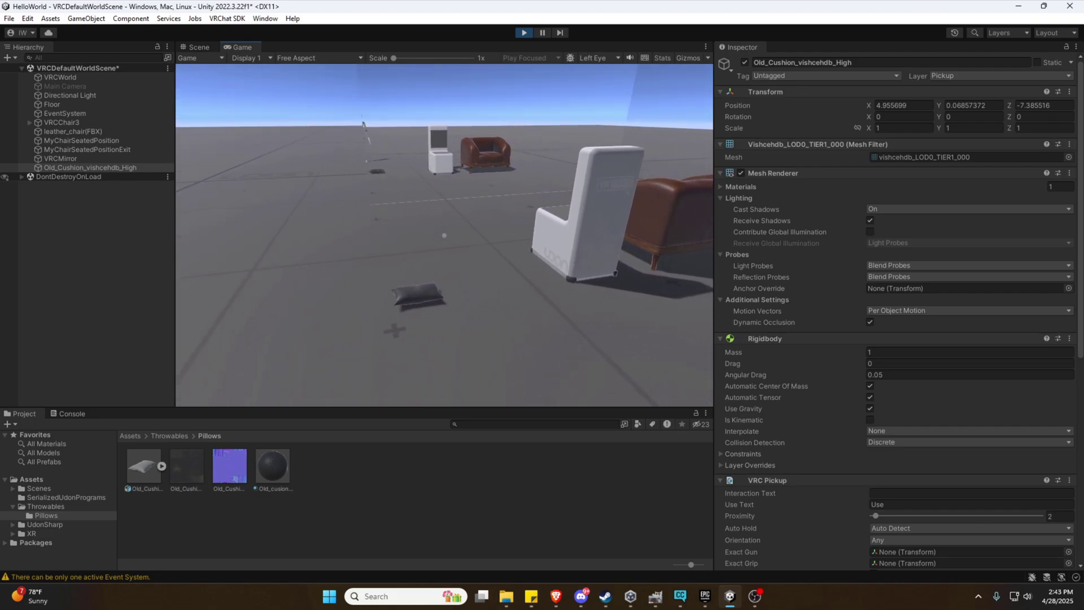
pyautogui.press('w')
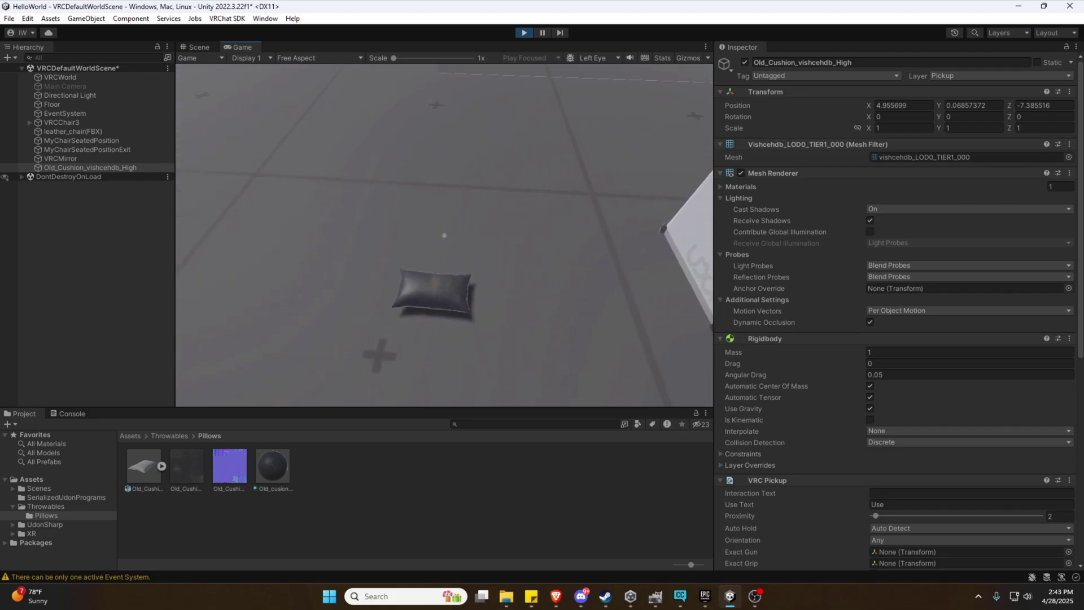
pyautogui.press('s')
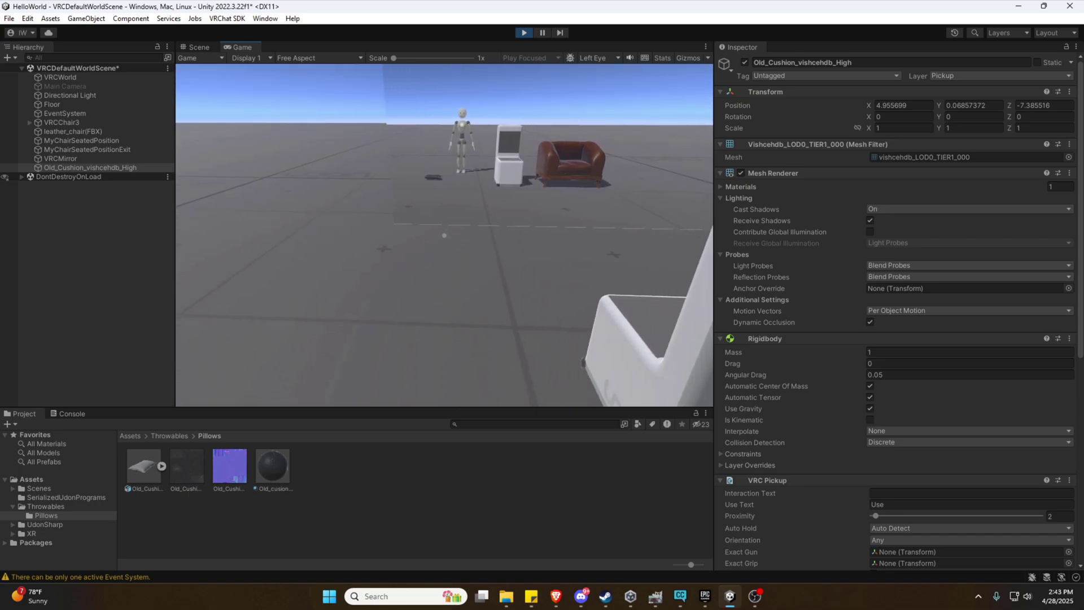
# Grab the cushion, throw it, then pick it up and drop it again from the floor
pyautogui.click(445, 235)
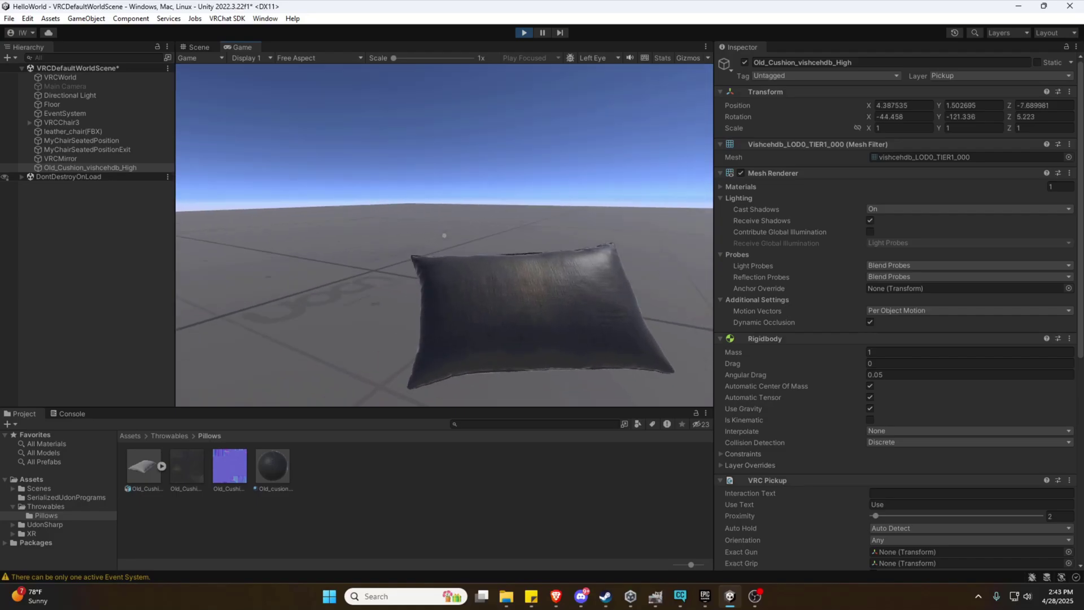
pyautogui.rightClick(445, 235)
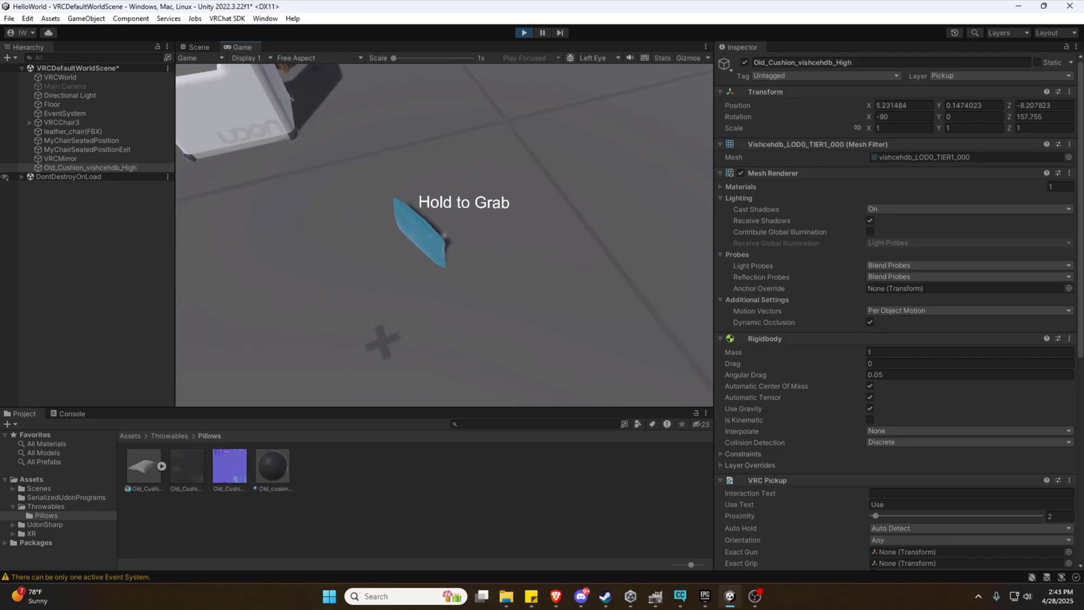
pyautogui.click(444, 236)
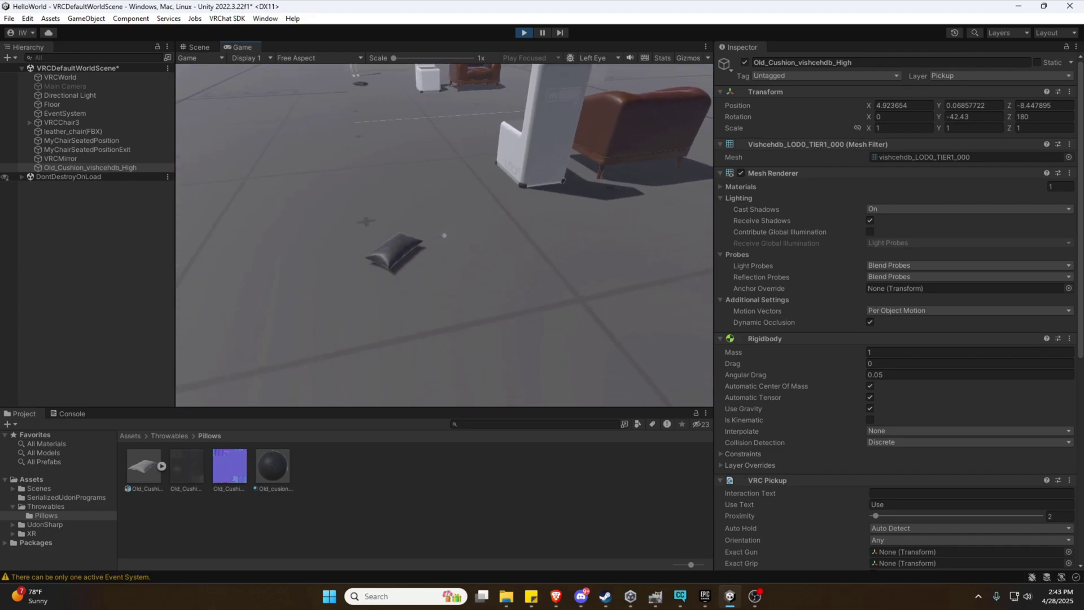
pyautogui.click(444, 235)
pyautogui.click(444, 235)
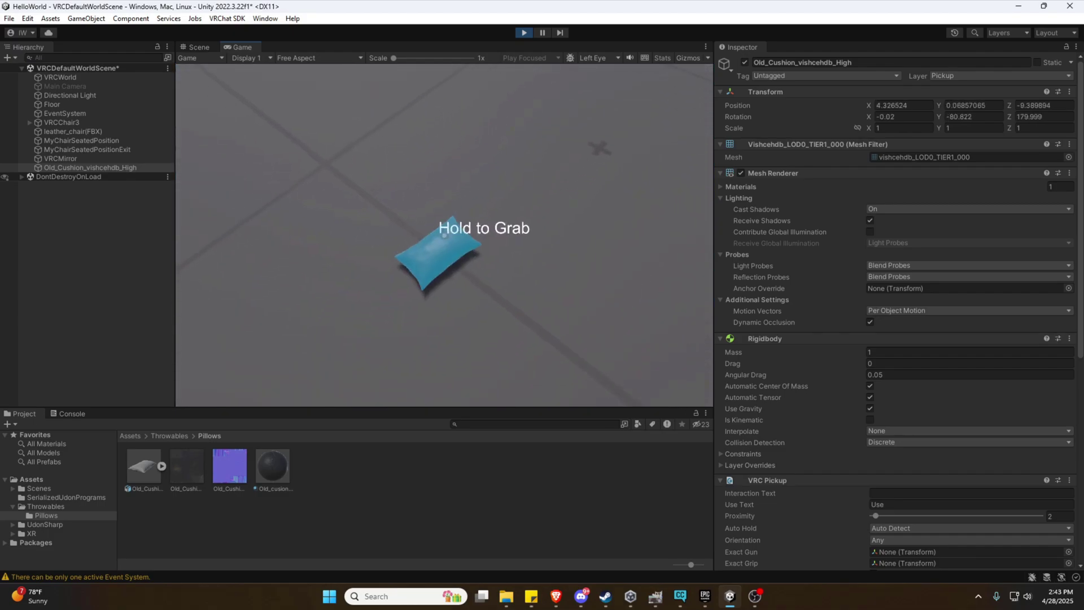
pyautogui.click(445, 235)
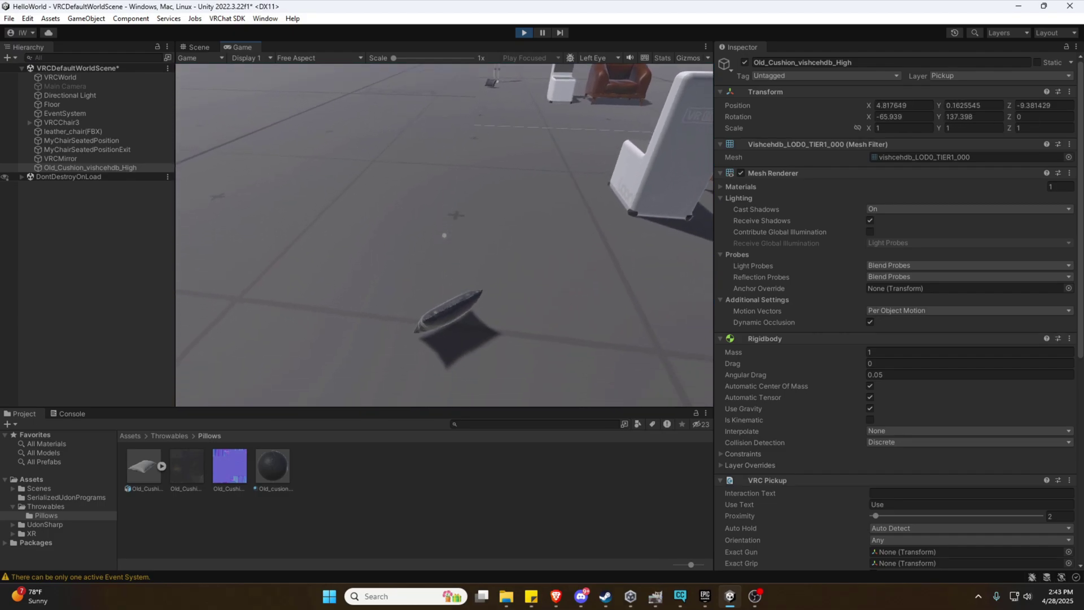
pyautogui.click(445, 235)
pyautogui.click(444, 234)
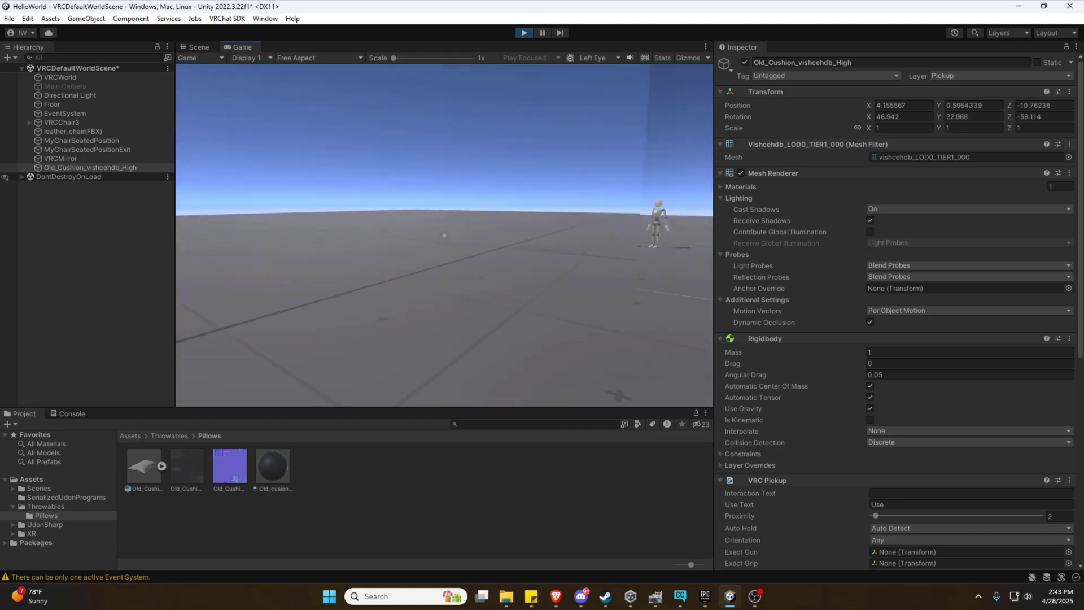
# Keep carrying, releasing and tossing the pillow upward, then grab it once more
pyautogui.click(445, 234)
pyautogui.click(444, 235)
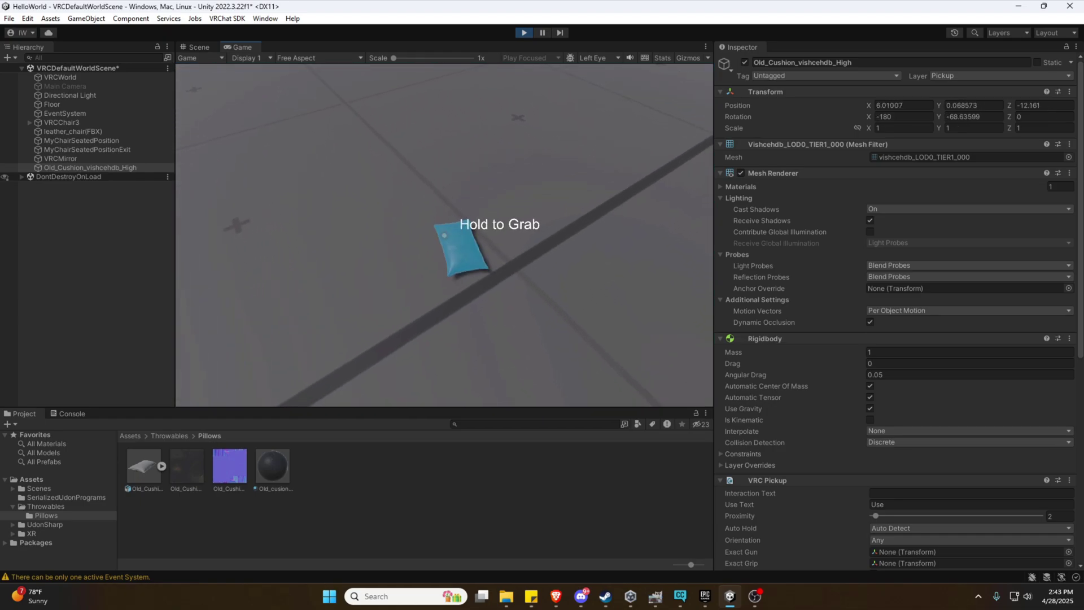
pyautogui.click(445, 235)
pyautogui.click(444, 235)
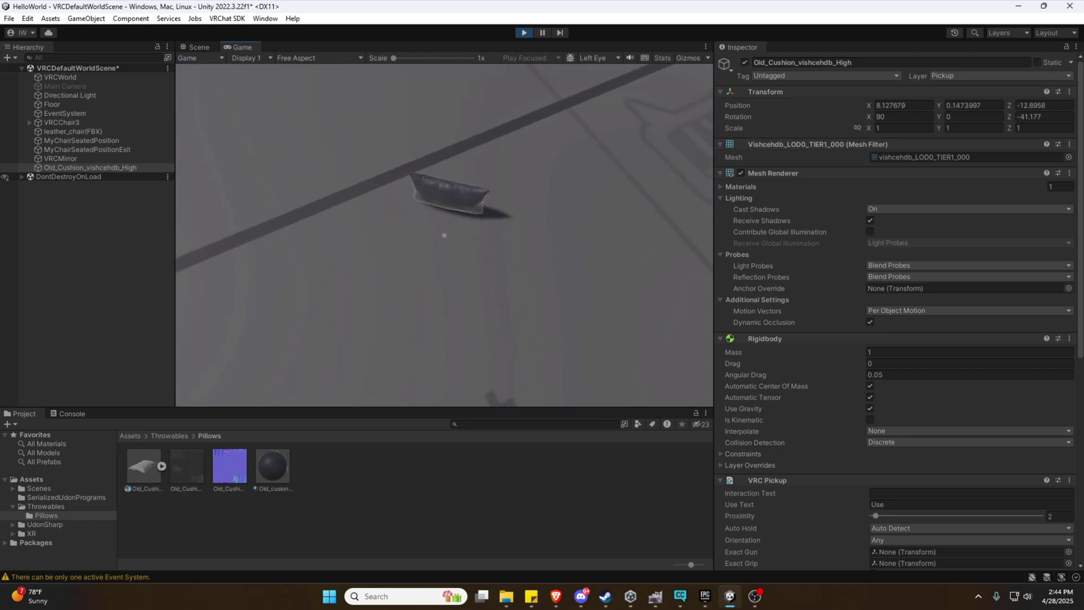
pyautogui.click(445, 235)
pyautogui.moveTo(445, 235); pyautogui.dragTo(444, 235)
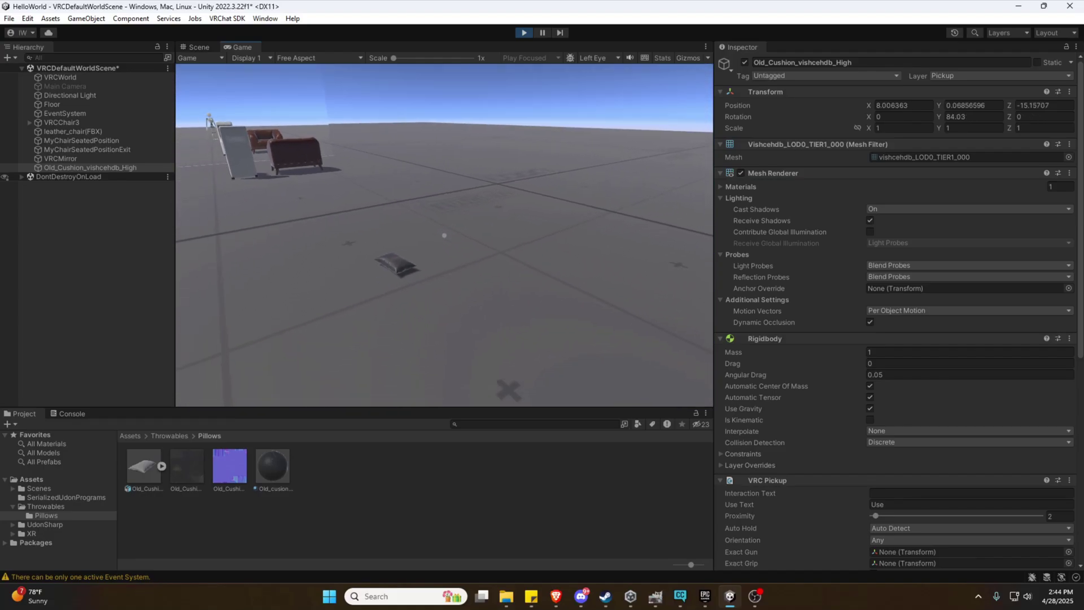
pyautogui.click(445, 235)
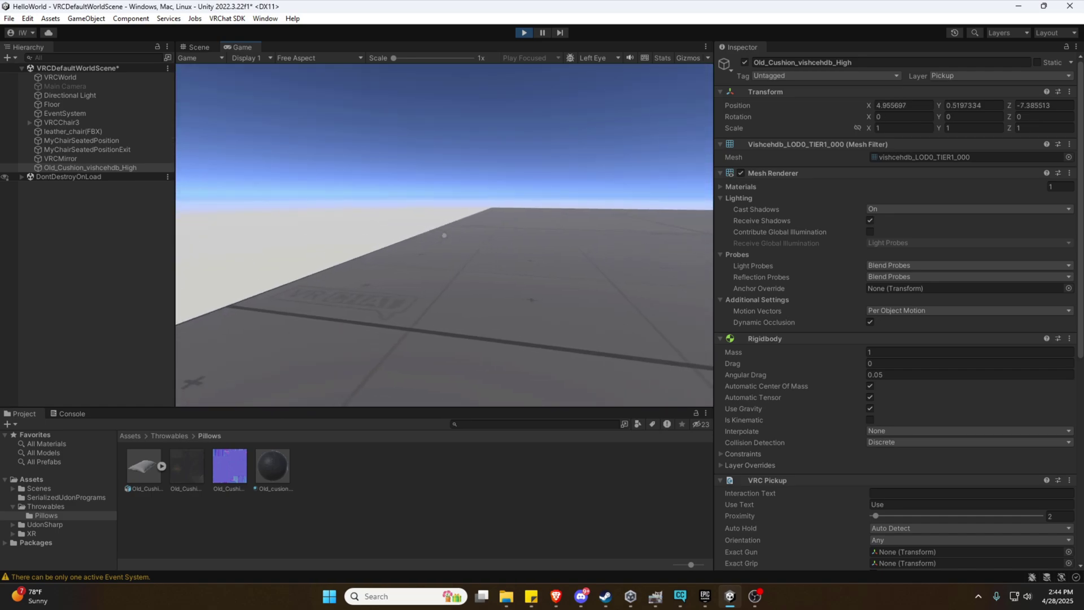
# Walk up to the cushion by the chair, then grab and release it
pyautogui.press('w')
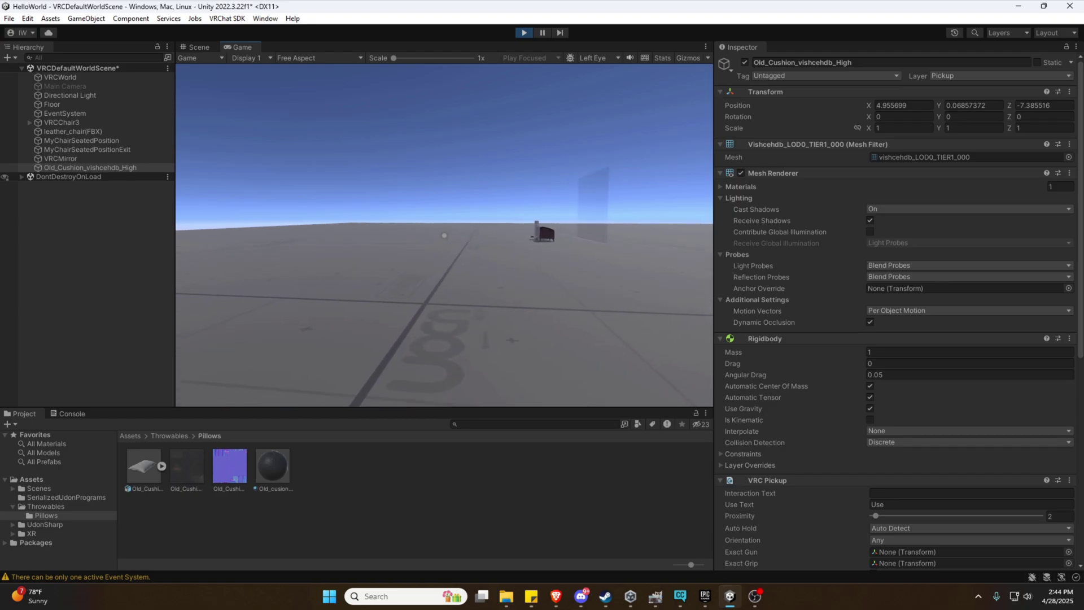
pyautogui.press('w')
pyautogui.press('w')
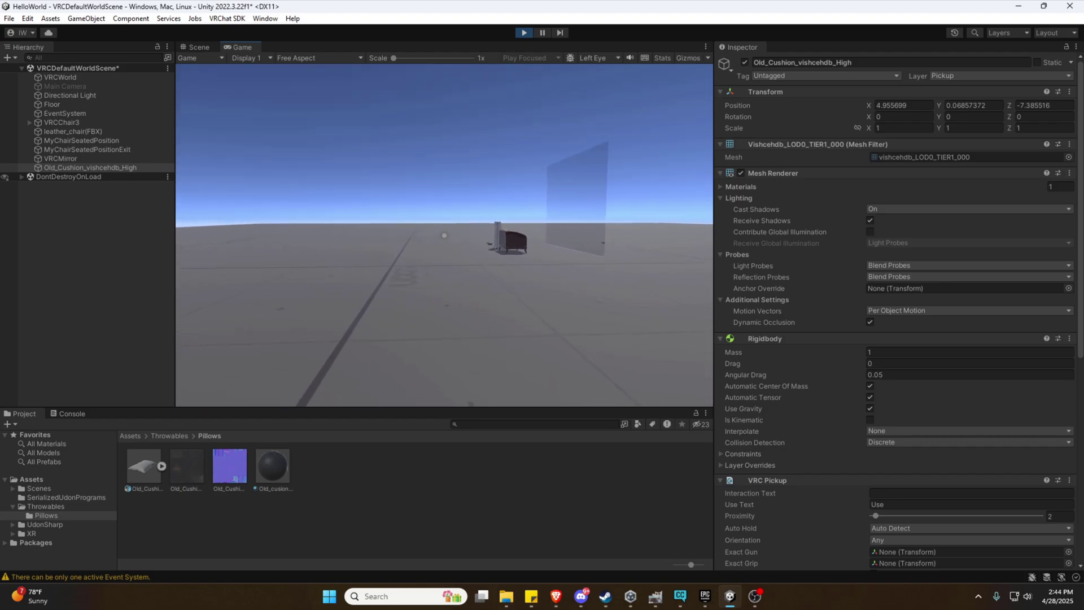
pyautogui.press('w')
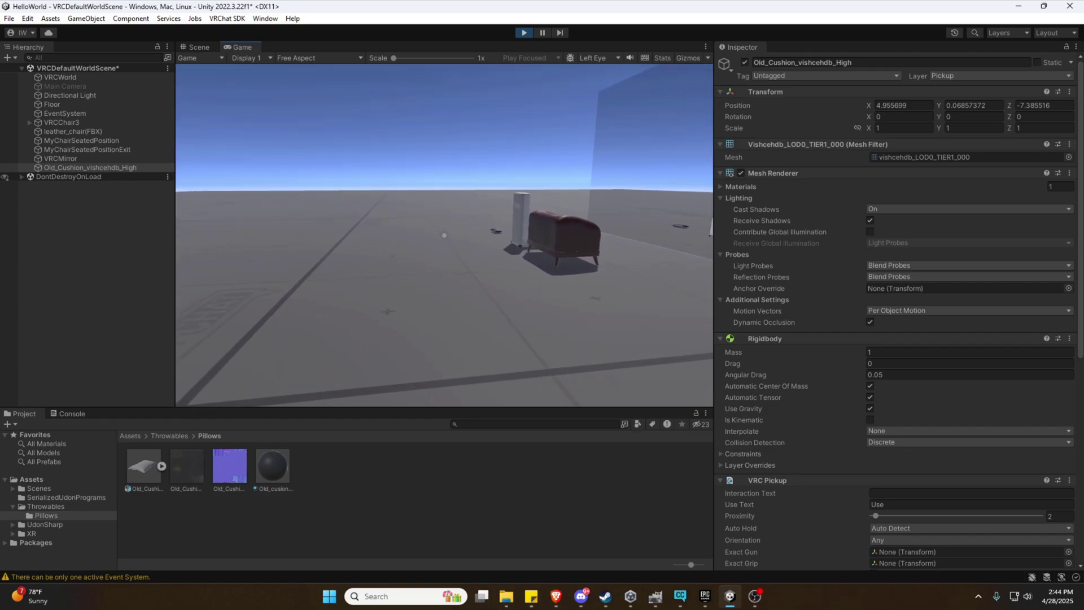
pyautogui.press('w')
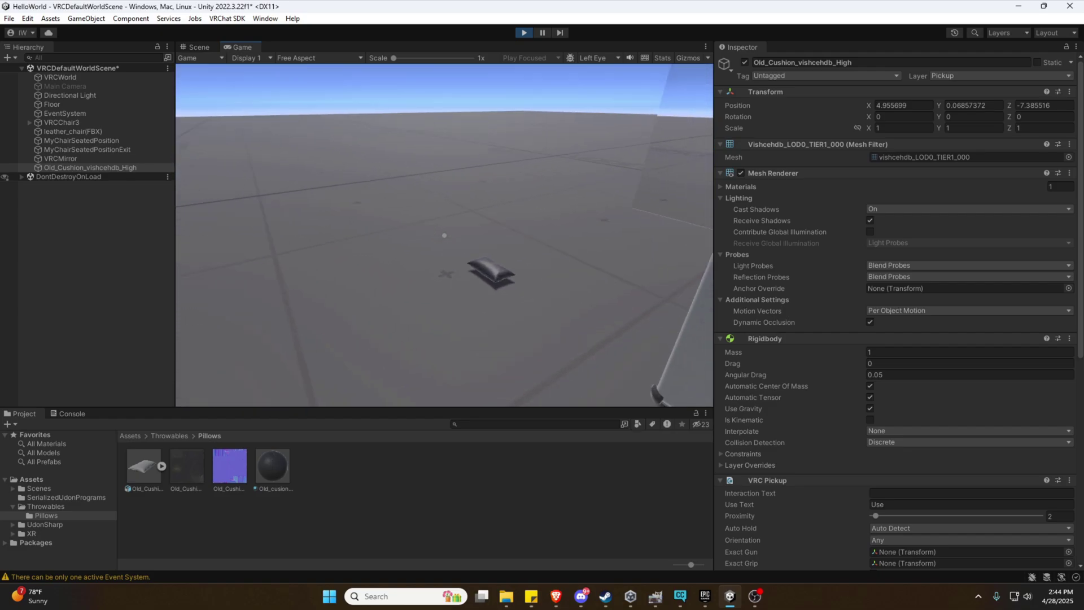
pyautogui.click(445, 235)
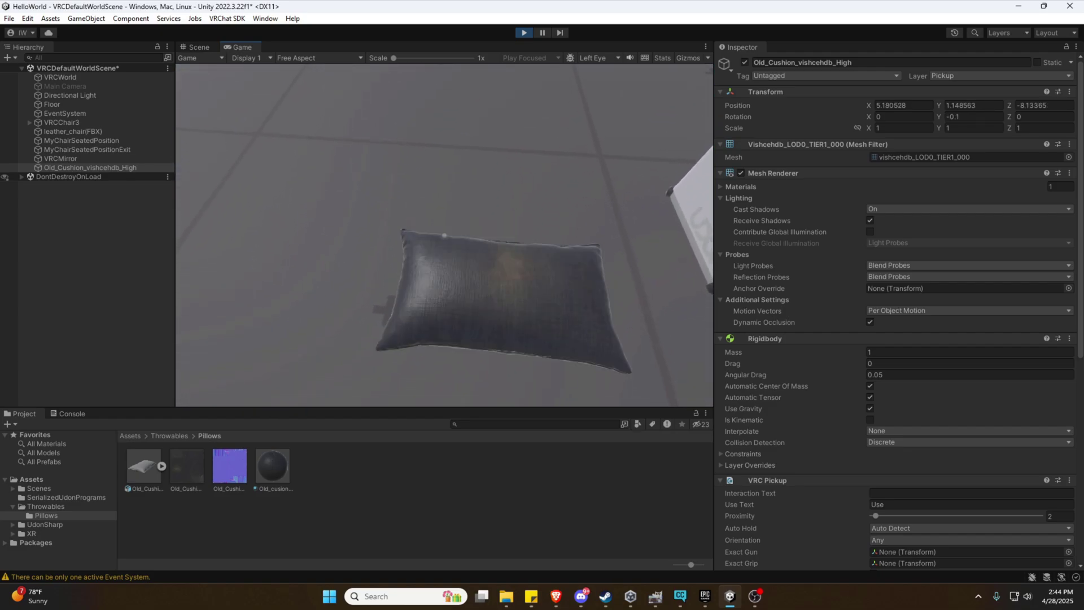
pyautogui.click(445, 235)
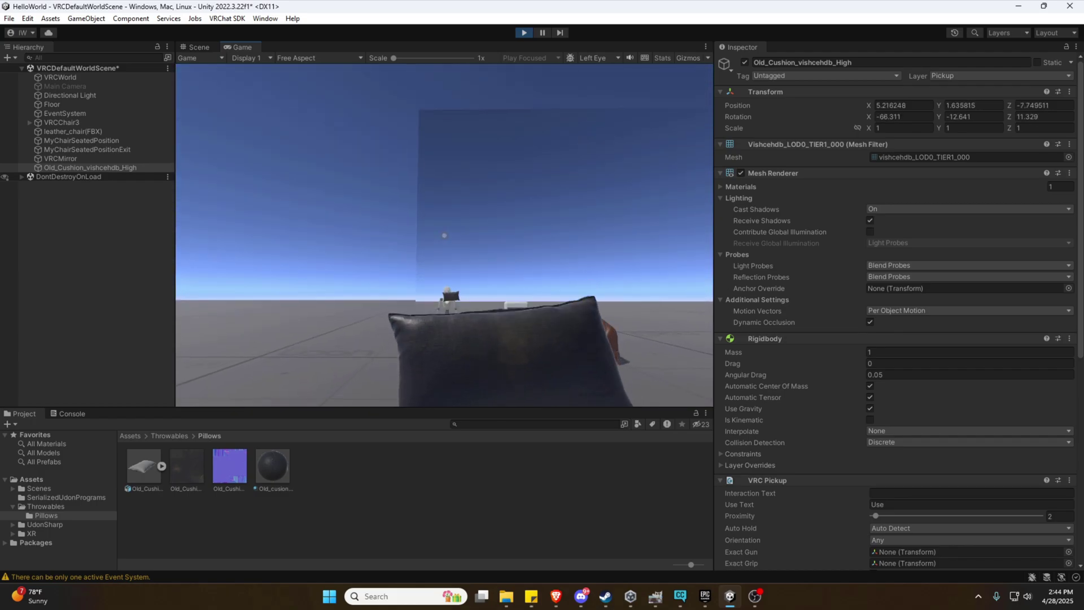
pyautogui.click(445, 235)
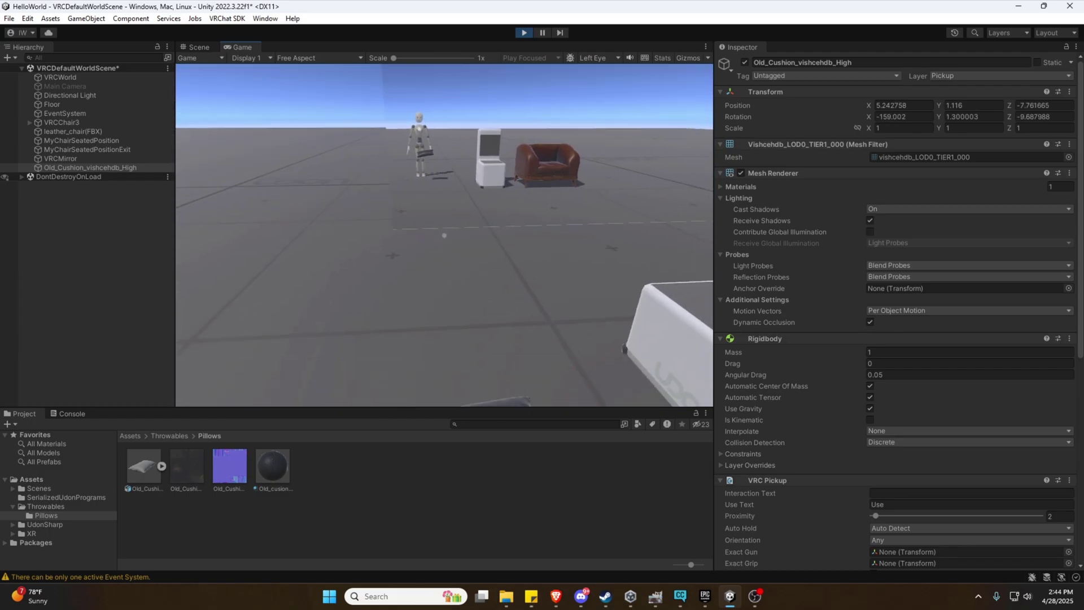
# Grab and drop the cushion three more times onto the floor
pyautogui.click(444, 236)
pyautogui.click(445, 236)
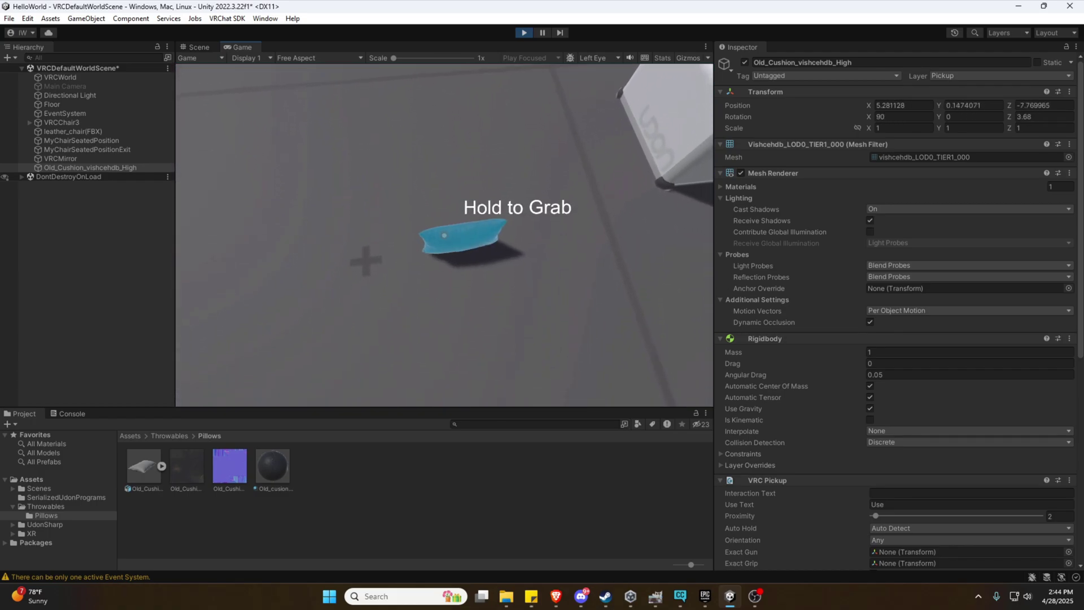
pyautogui.click(445, 236)
pyautogui.click(445, 235)
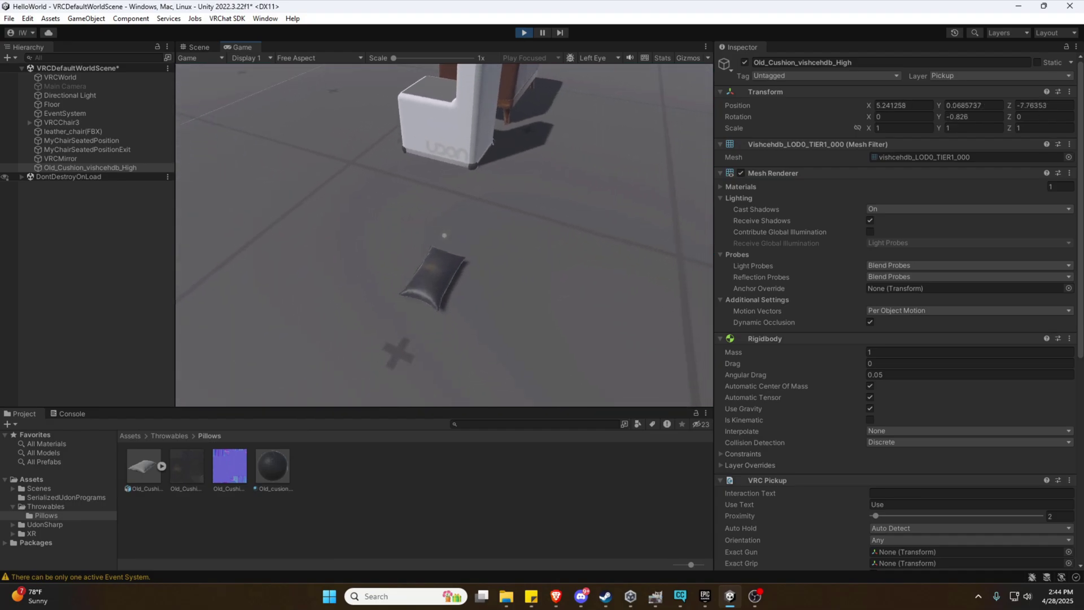
pyautogui.click(445, 235)
pyautogui.click(445, 235)
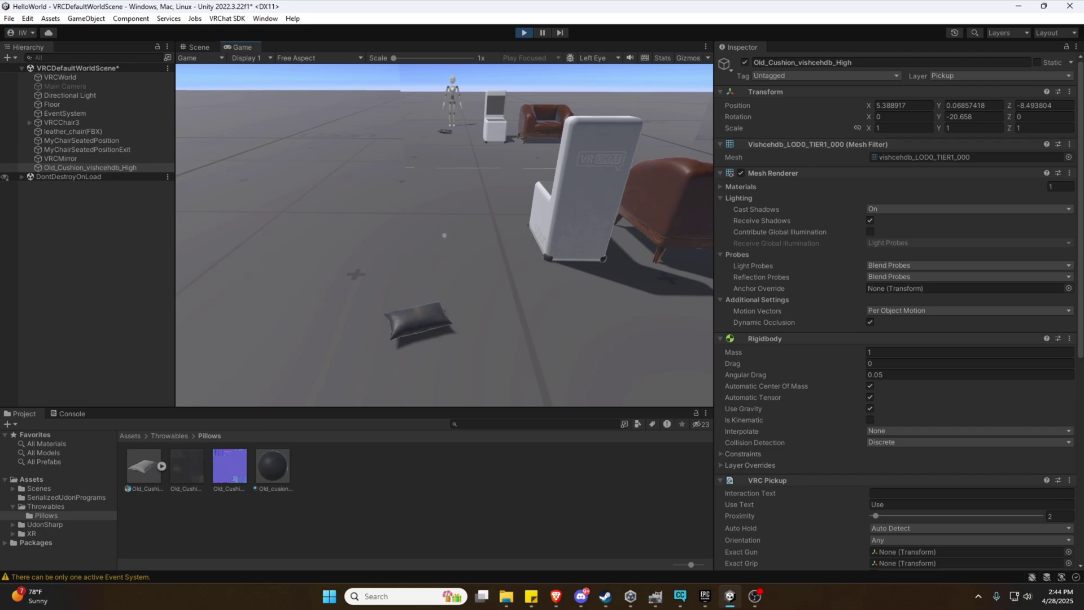
# Exit Play mode from the Client Simulator menu
pyautogui.press('Escape')
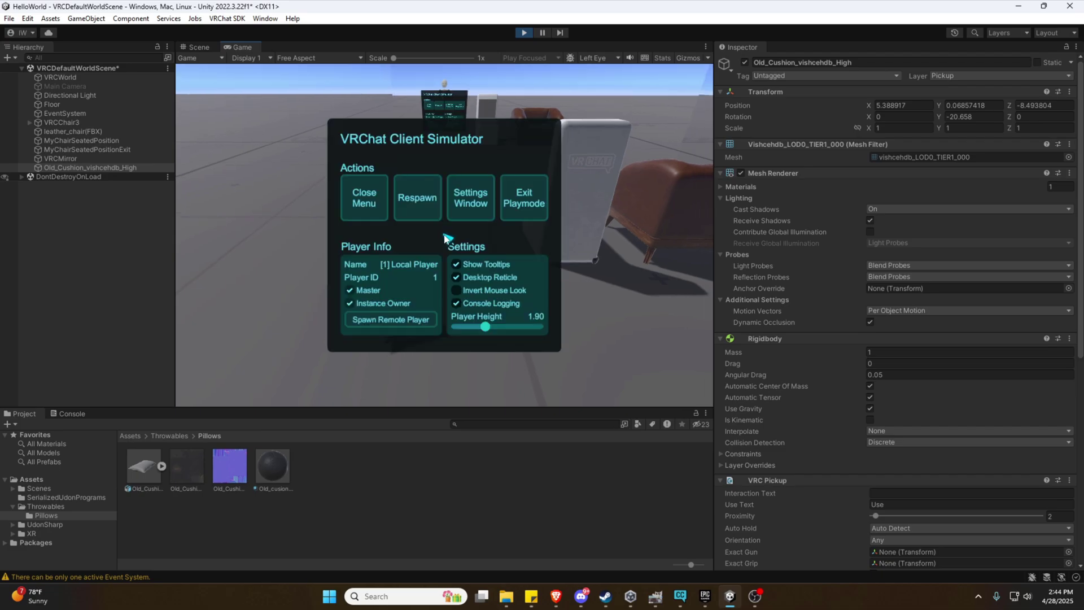
pyautogui.click(366, 204)
pyautogui.press('Escape')
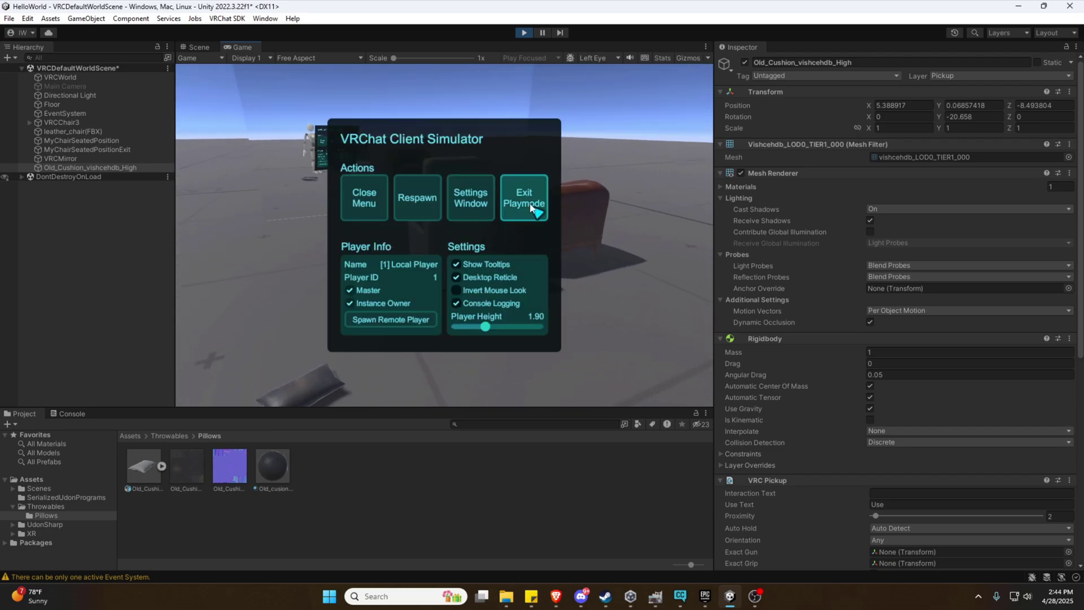
pyautogui.click(531, 207)
# Build and publish the world online from the VRChat SDK Builder, accept the copyright terms, then close the window
pyautogui.click(227, 19)
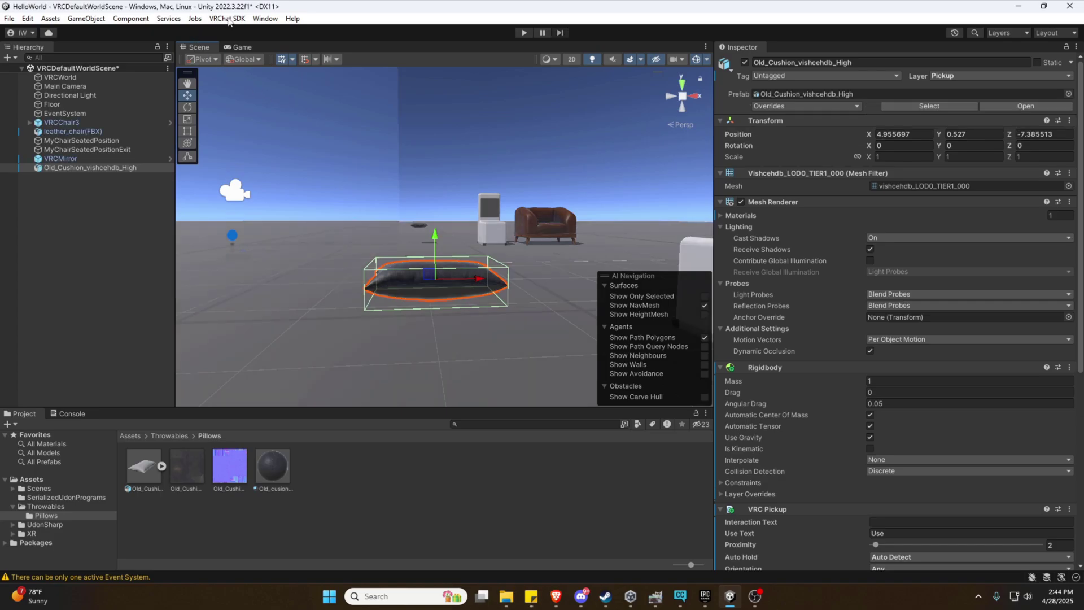
pyautogui.click(242, 49)
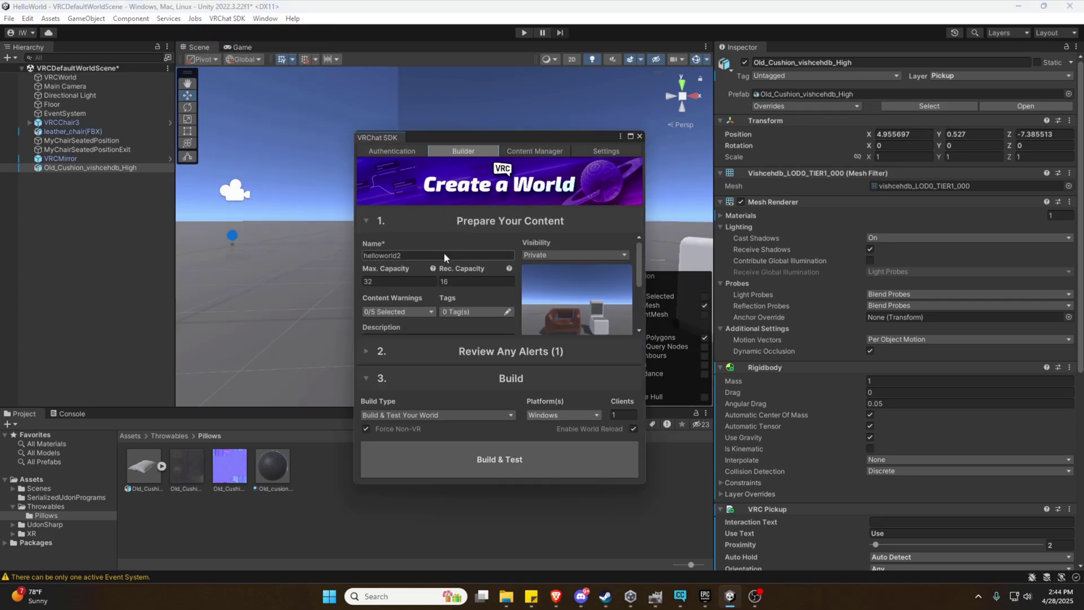
pyautogui.click(470, 415)
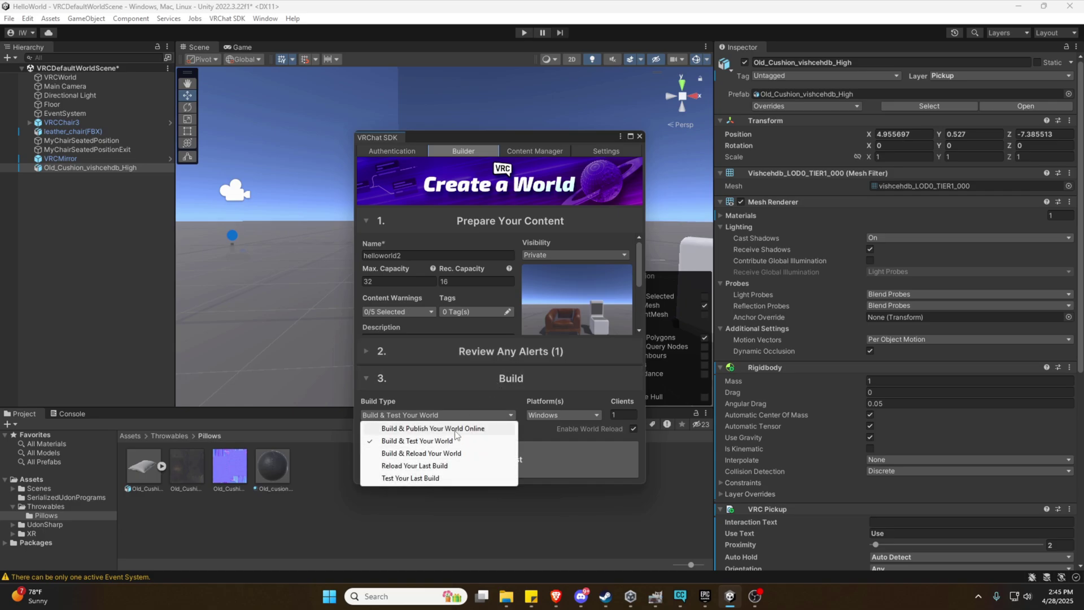
pyautogui.click(457, 429)
pyautogui.click(514, 453)
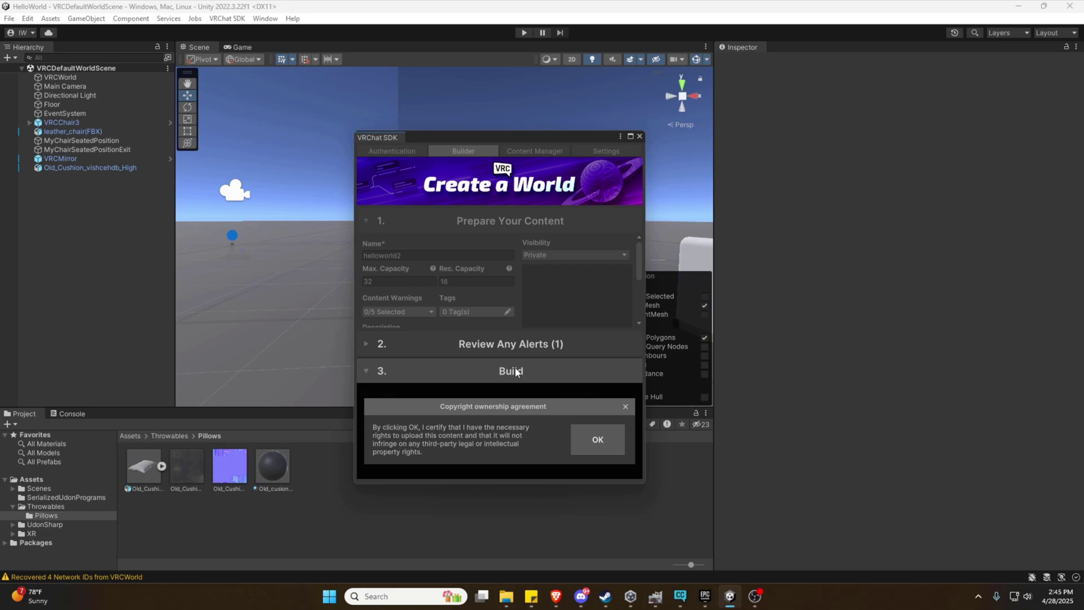
pyautogui.click(581, 442)
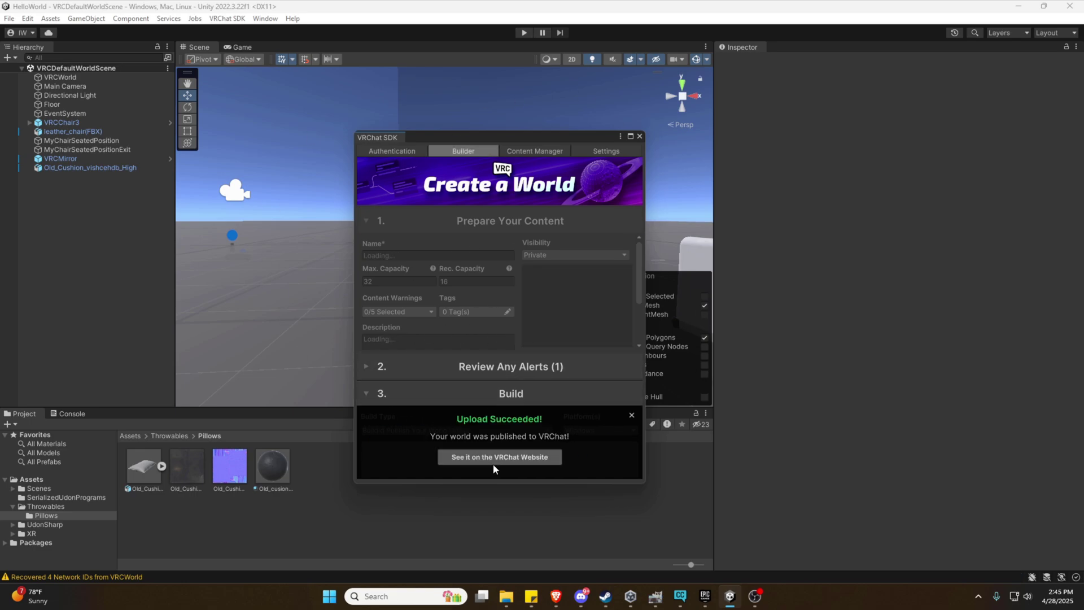
pyautogui.click(640, 136)
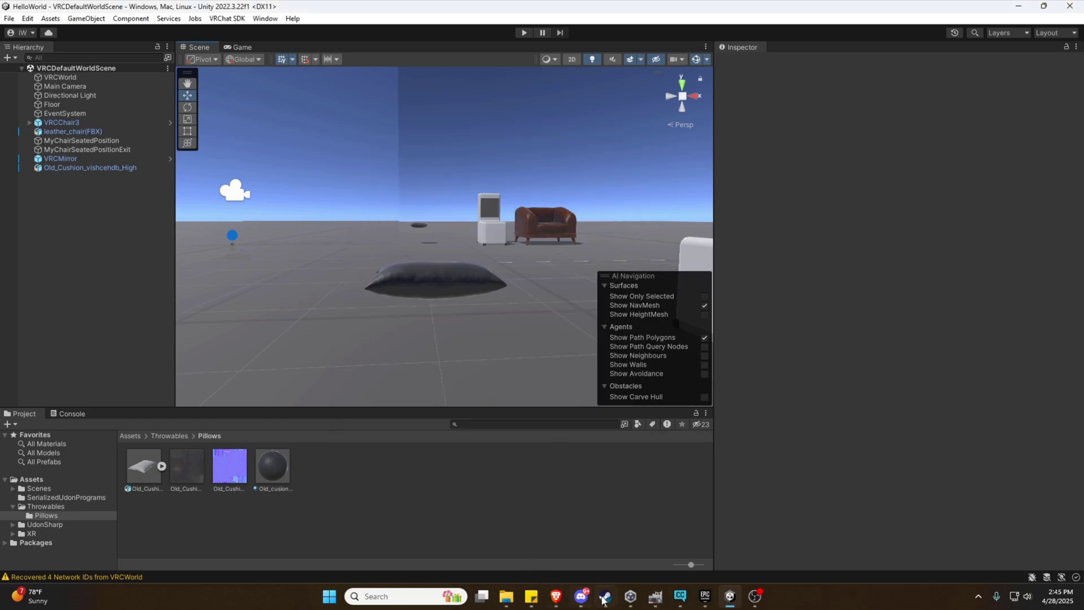
# From the Quick Menu, browse Worlds > My Worlds > Uploaded and join helloworld2 as a Friends instance
pyautogui.moveTo(603, 600)
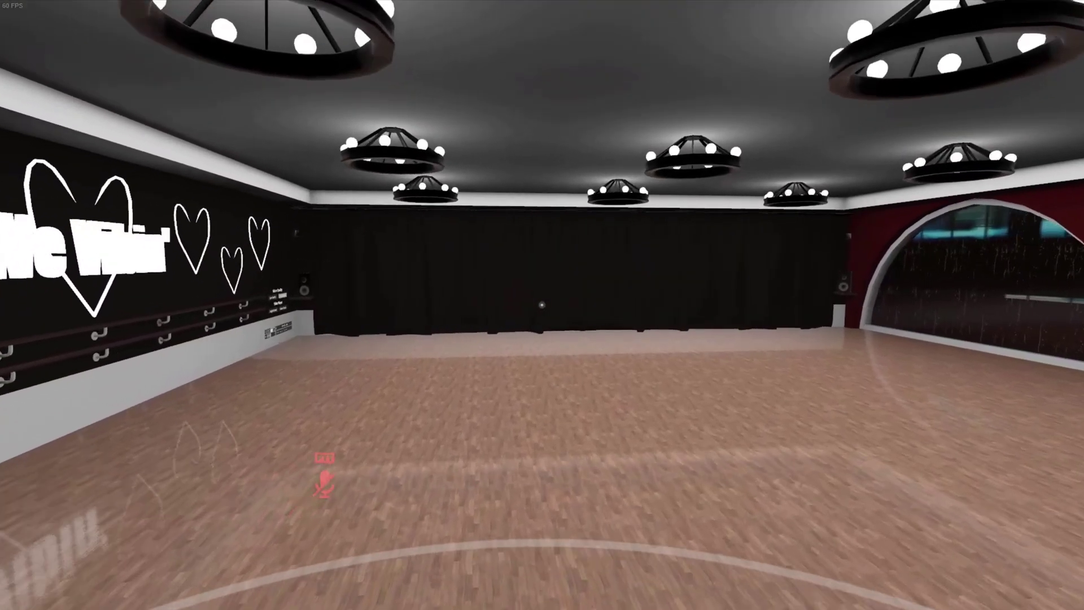
pyautogui.press('Escape')
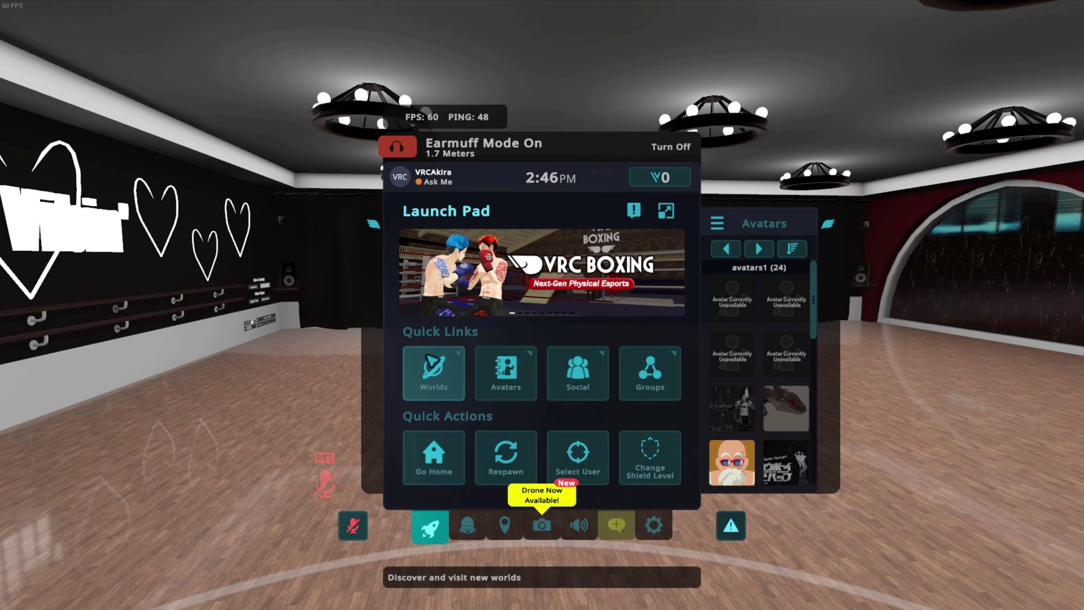
pyautogui.click(421, 374)
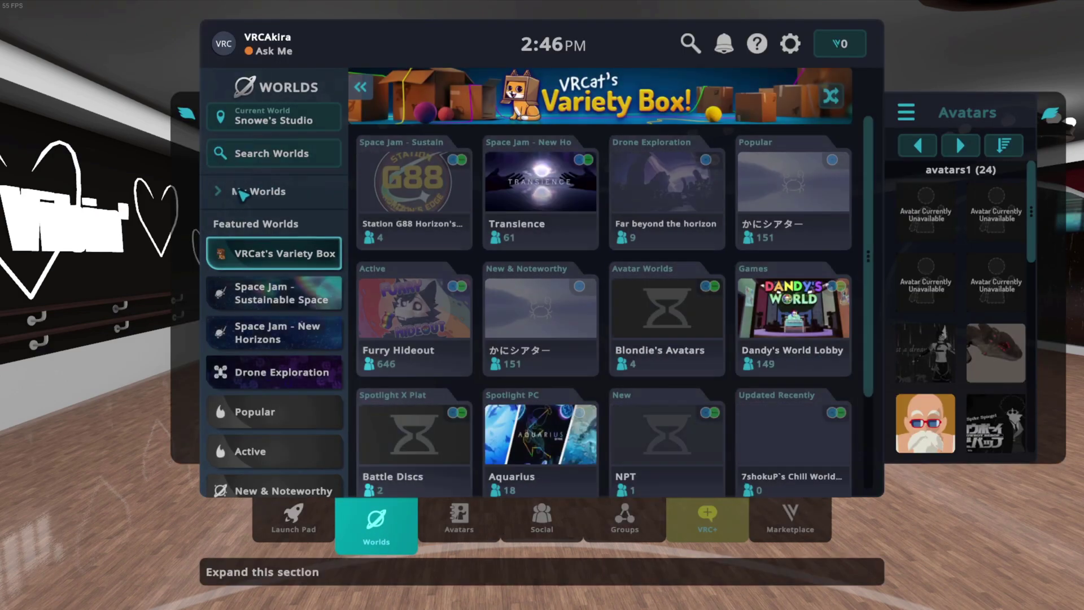
pyautogui.click(242, 192)
pyautogui.click(280, 240)
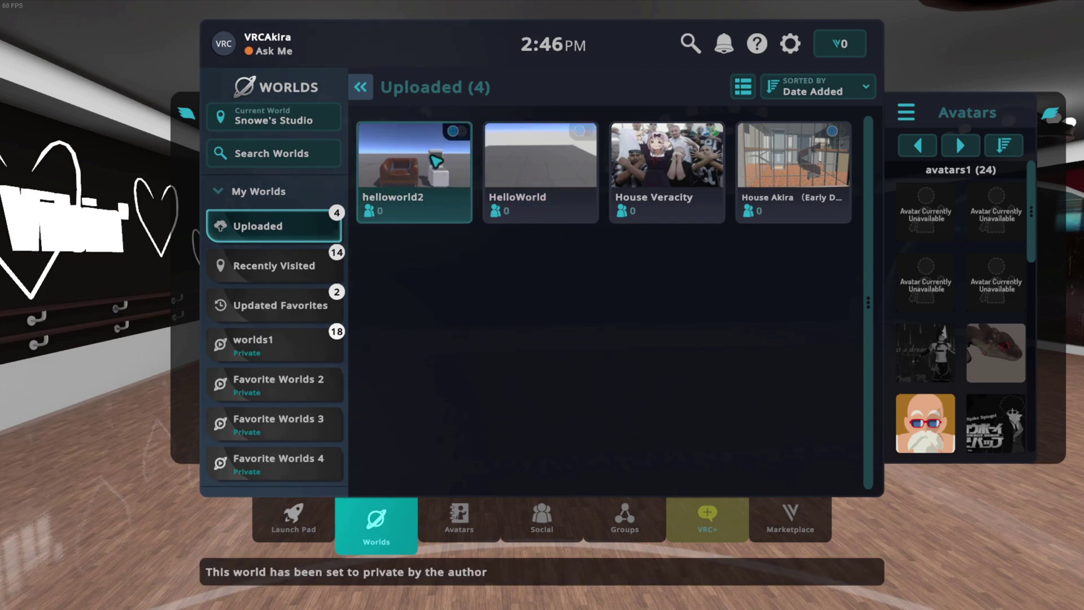
pyautogui.click(436, 163)
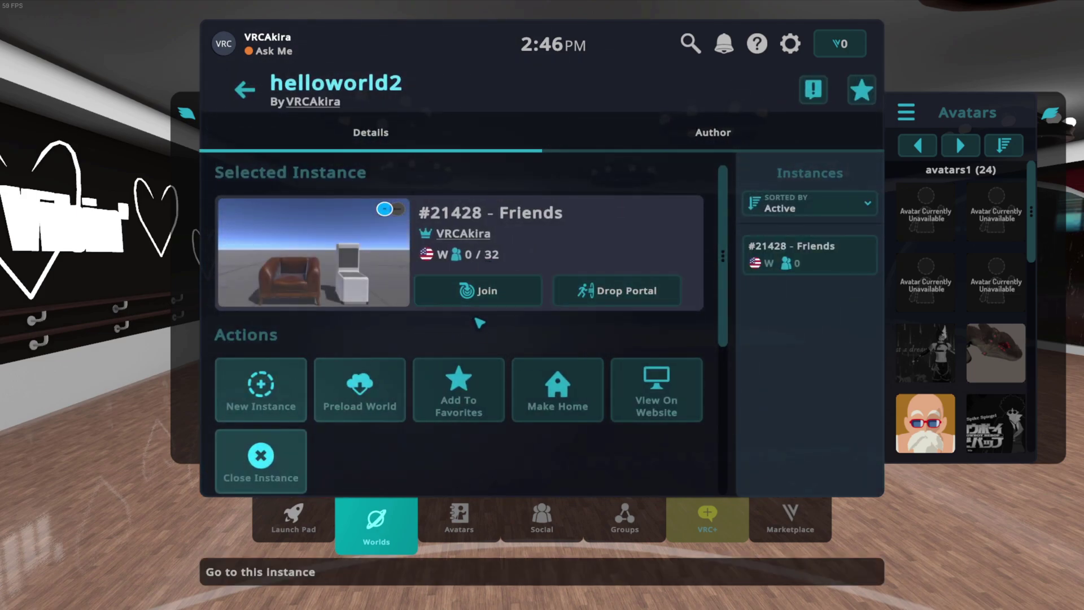
pyautogui.click(478, 299)
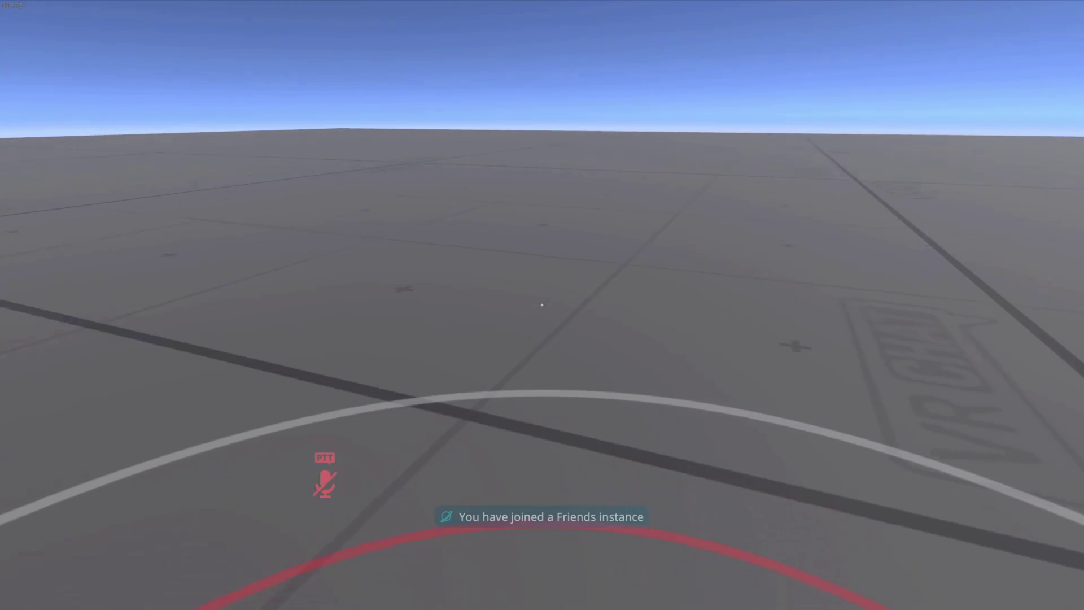
# Walk past the mirror over to the white seat and leather armchair
pyautogui.press('w')
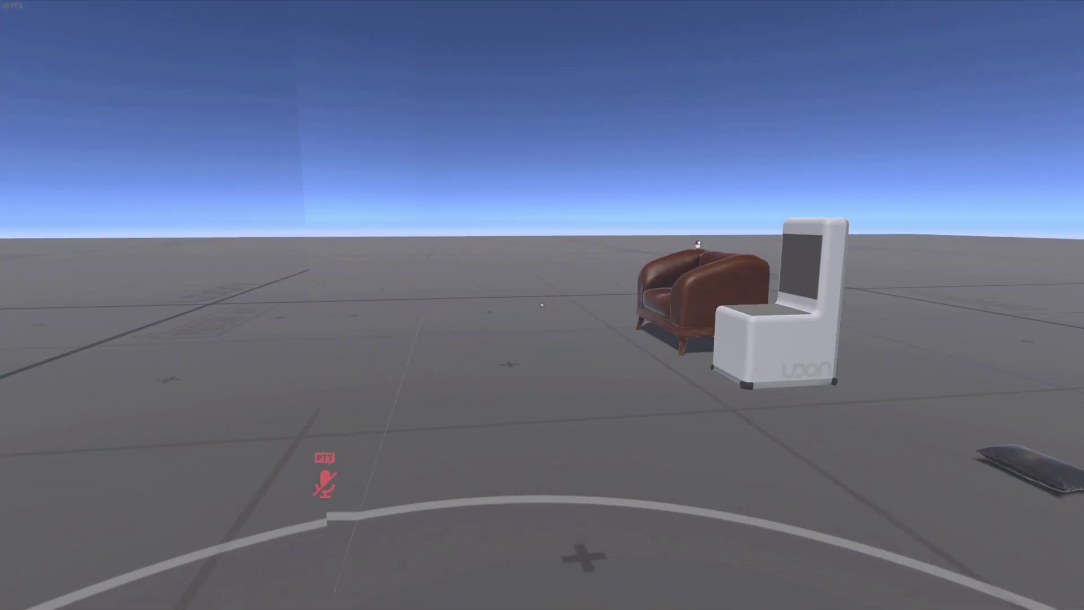
pyautogui.press('a')
pyautogui.press('d')
pyautogui.press('a')
pyautogui.press('d')
pyautogui.press('d')
pyautogui.press('s')
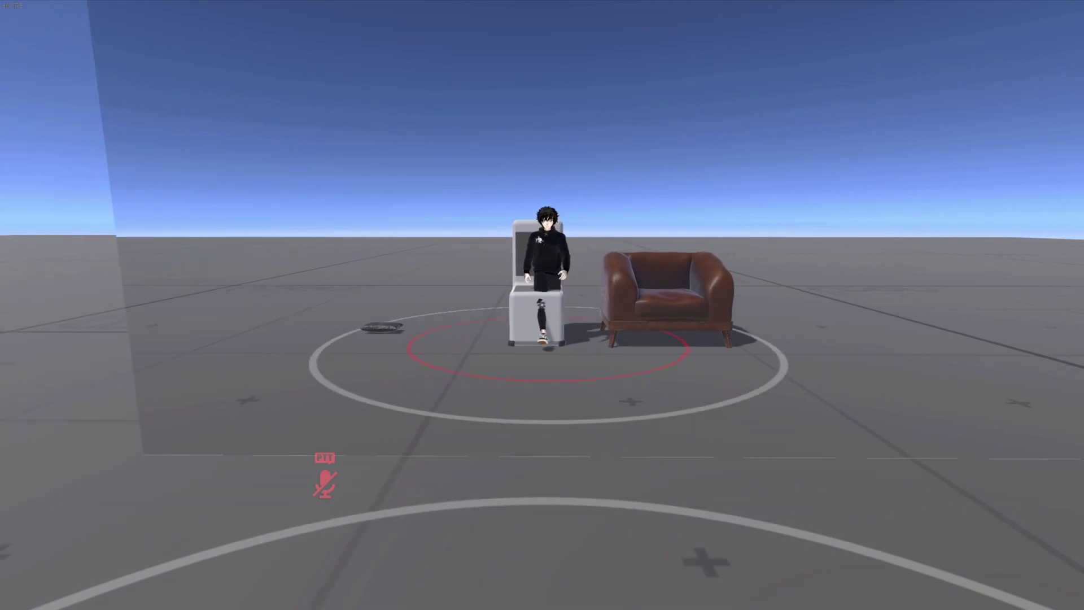
pyautogui.press('a')
pyautogui.press('w')
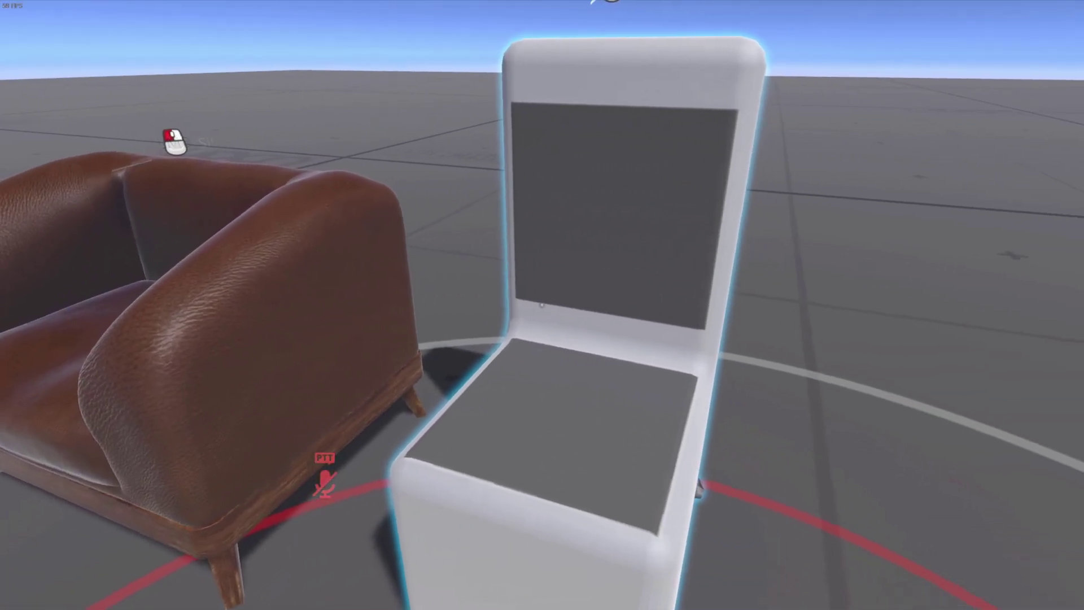
# Sit in the white seat, stand up, then sit in the leather armchair
pyautogui.click(542, 305)
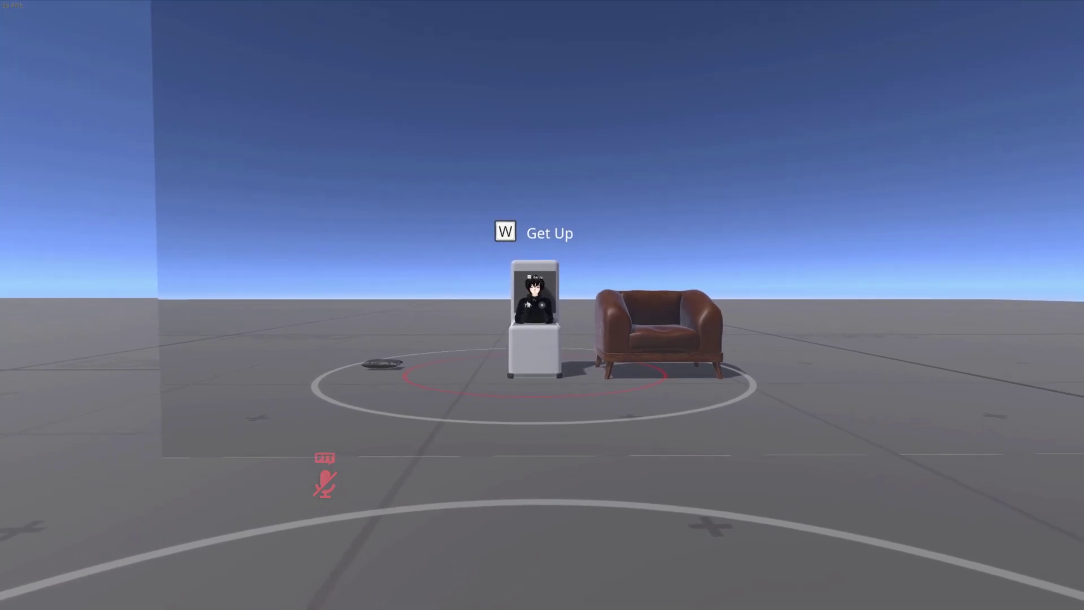
pyautogui.press('w')
pyautogui.click(542, 305)
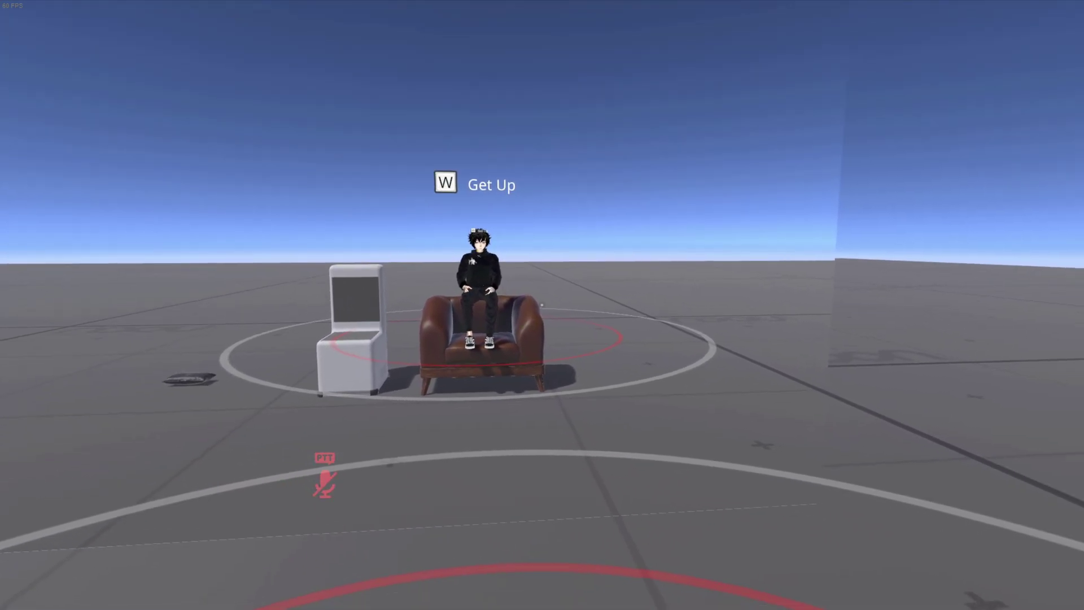
# Get up from the armchair, then pick up and throw the pillow three times
pyautogui.press('w')
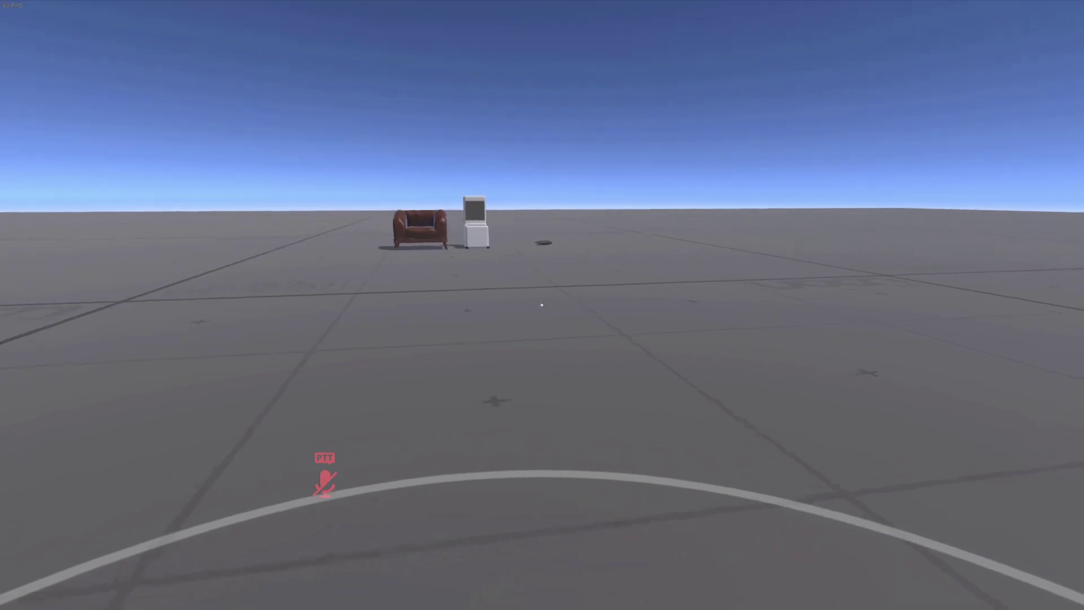
pyautogui.press('w')
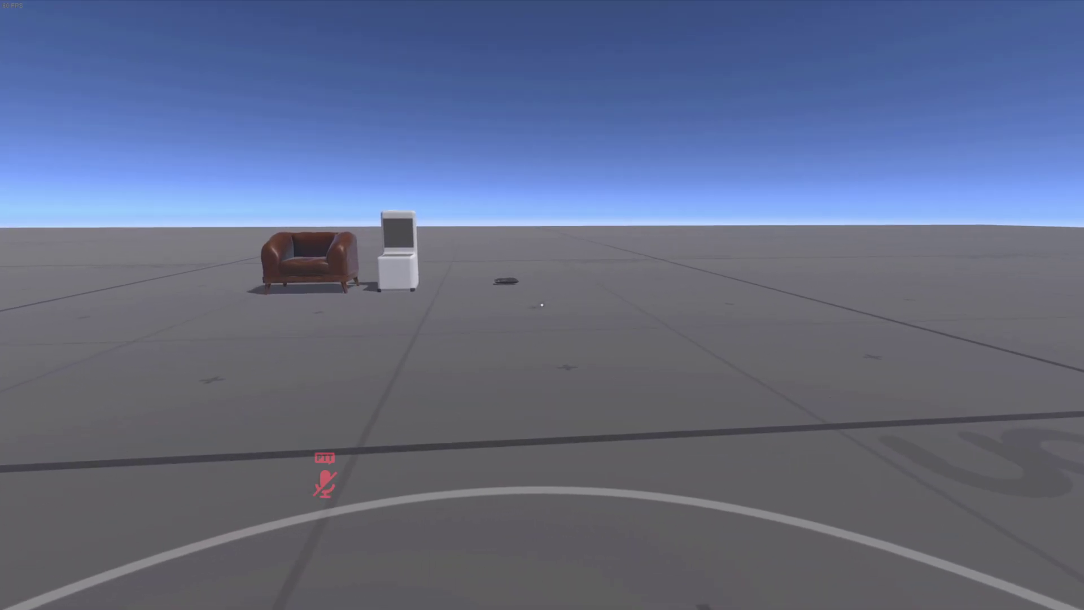
pyautogui.press('w')
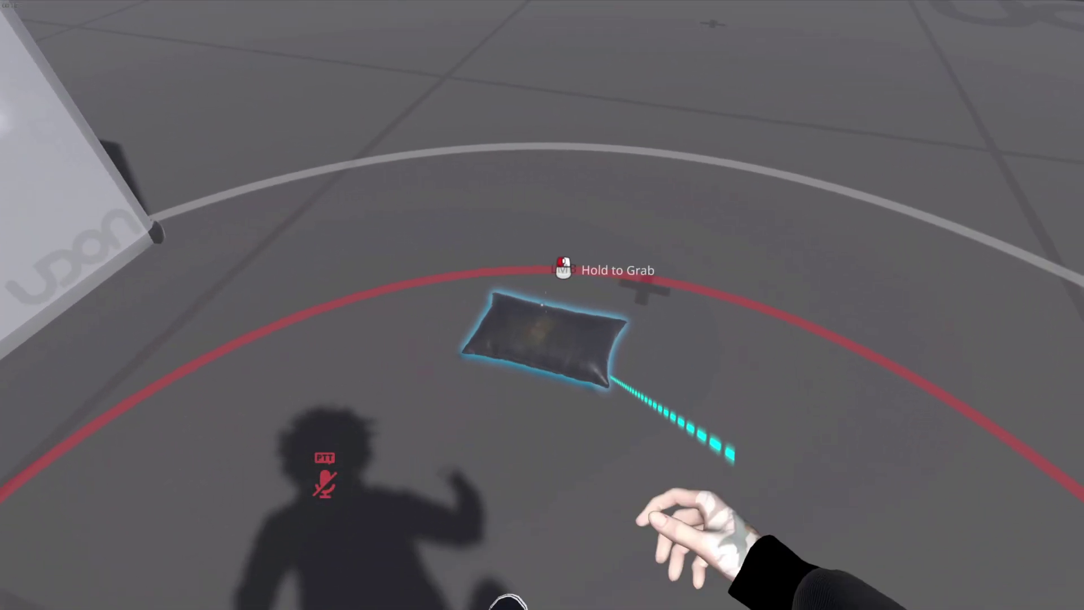
pyautogui.moveTo(542, 305); pyautogui.dragTo(542, 305)
pyautogui.press('w')
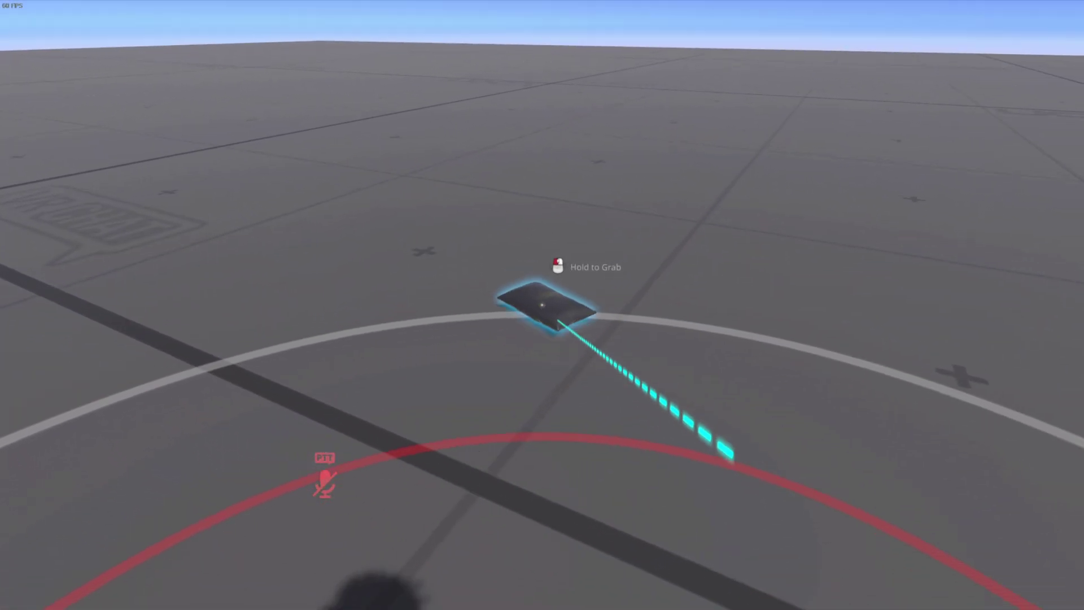
pyautogui.moveTo(542, 305); pyautogui.dragTo(542, 305)
pyautogui.press('w')
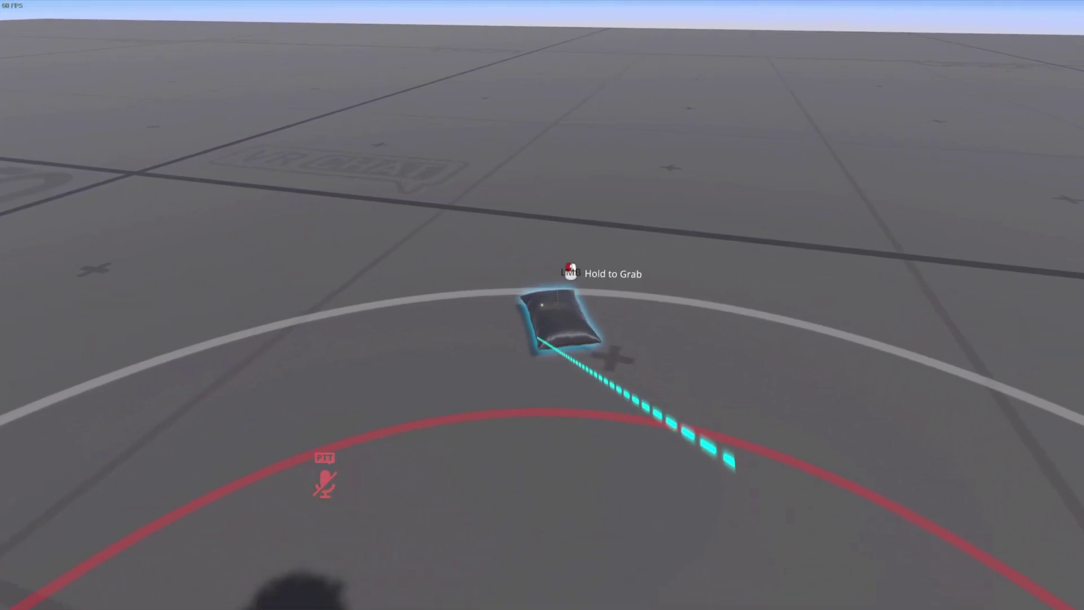
pyautogui.moveTo(542, 305); pyautogui.dragTo(543, 305)
# Chase the pillow, grab and throw it twice more, then lift it up
pyautogui.press('w')
pyautogui.press('w')
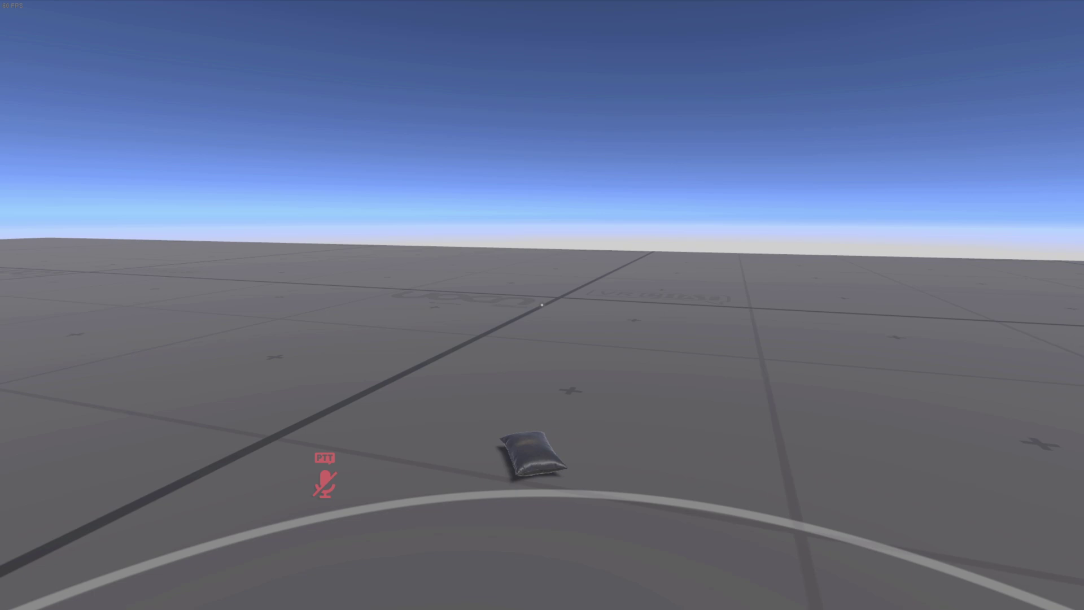
pyautogui.press('w')
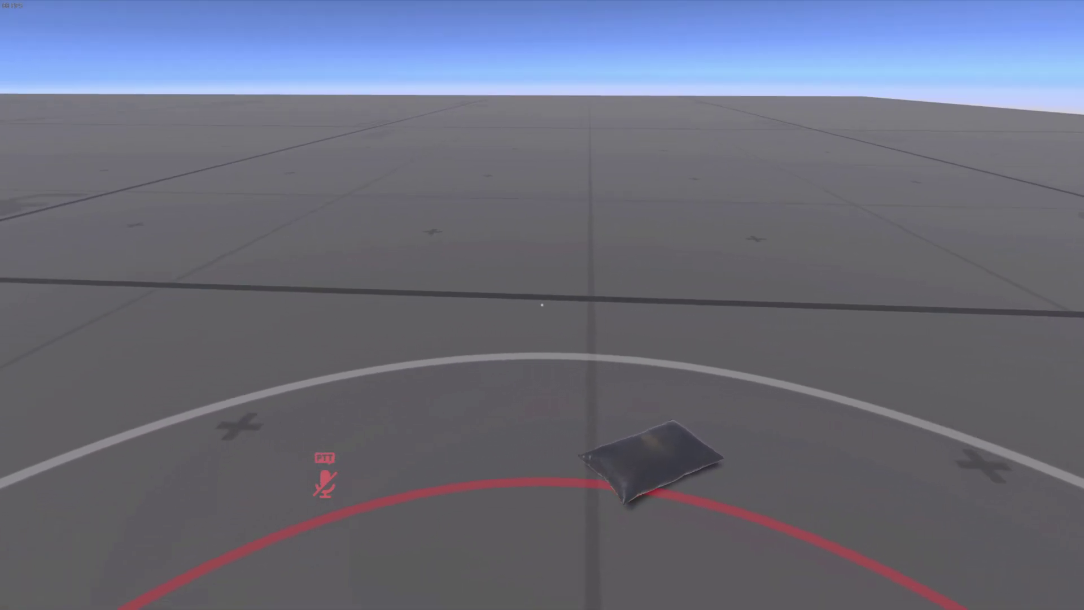
pyautogui.press('w')
pyautogui.click(542, 305)
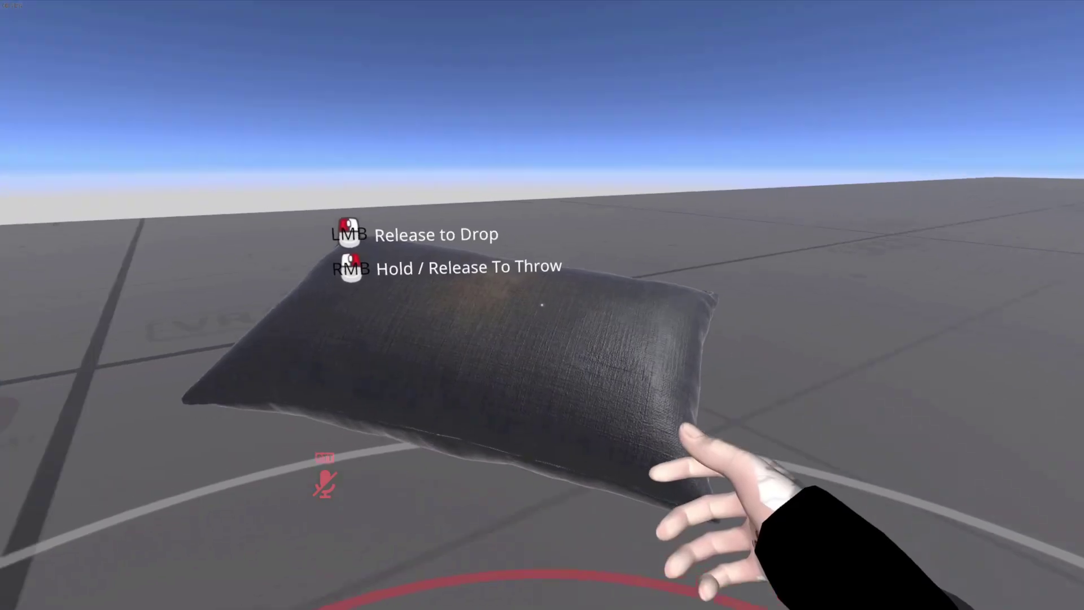
pyautogui.rightClick(543, 305)
pyautogui.press('w')
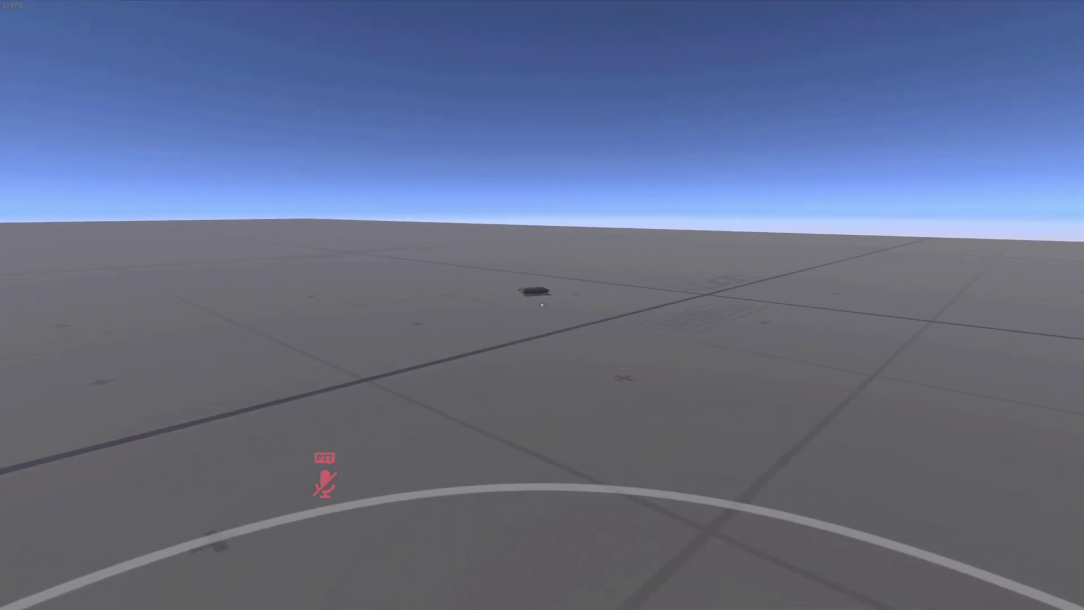
pyautogui.press('w')
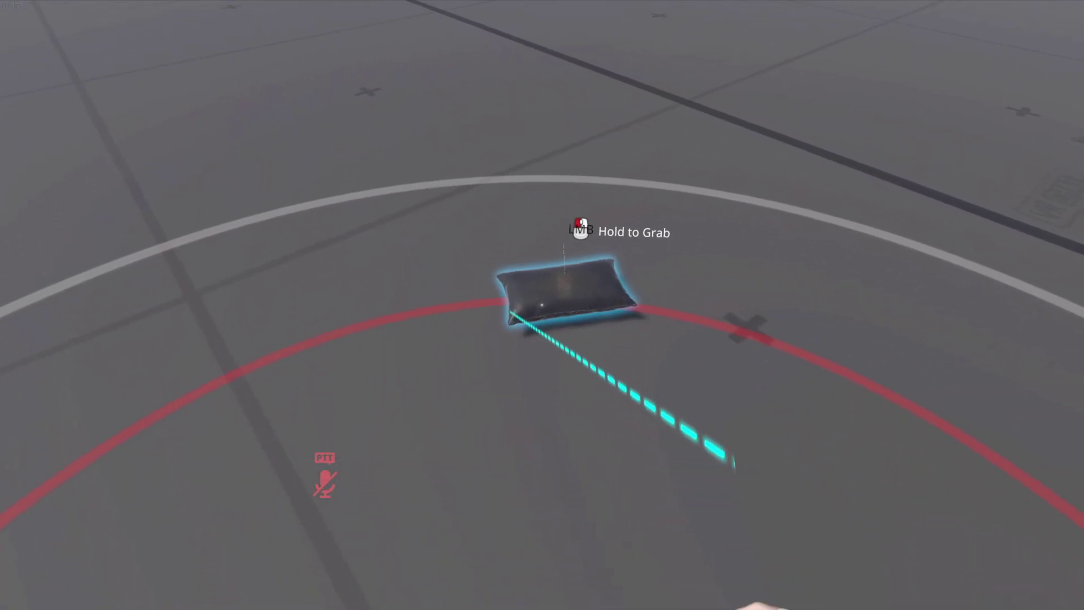
pyautogui.click(542, 305)
pyautogui.rightClick(543, 305)
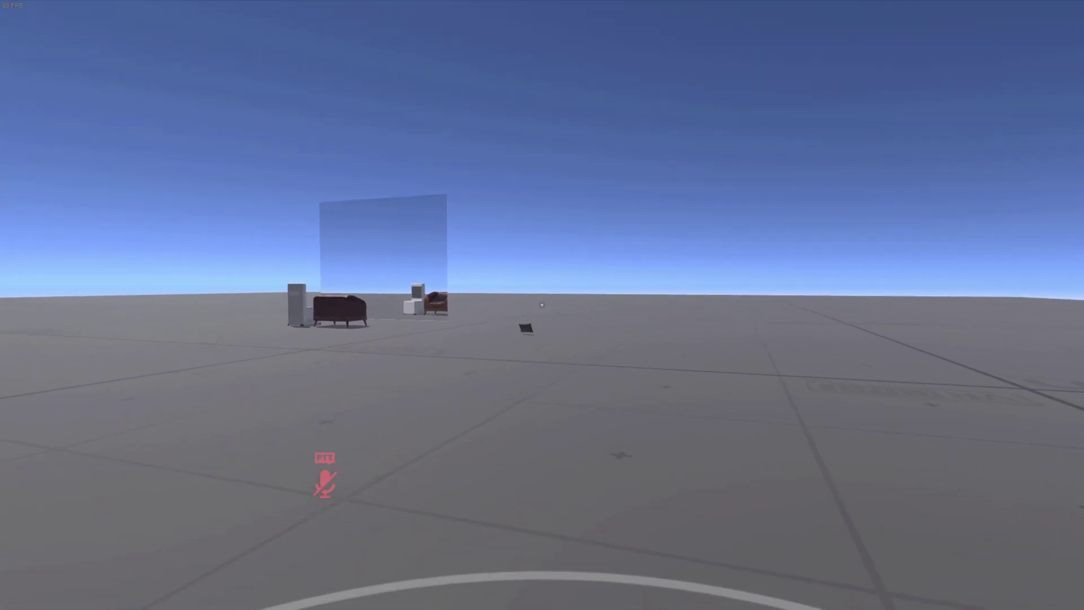
pyautogui.press('w')
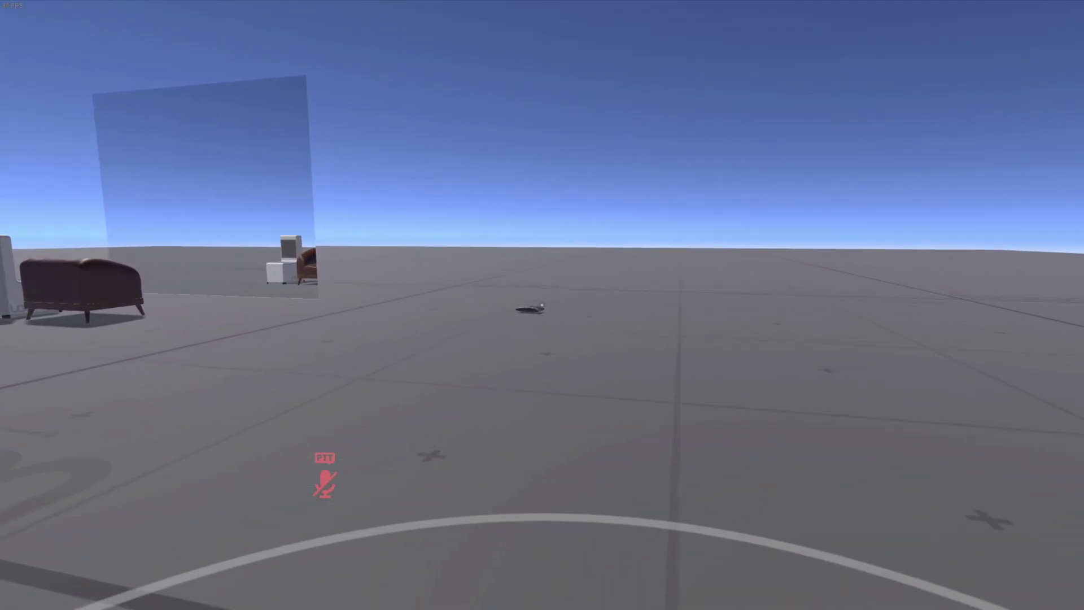
pyautogui.press('w')
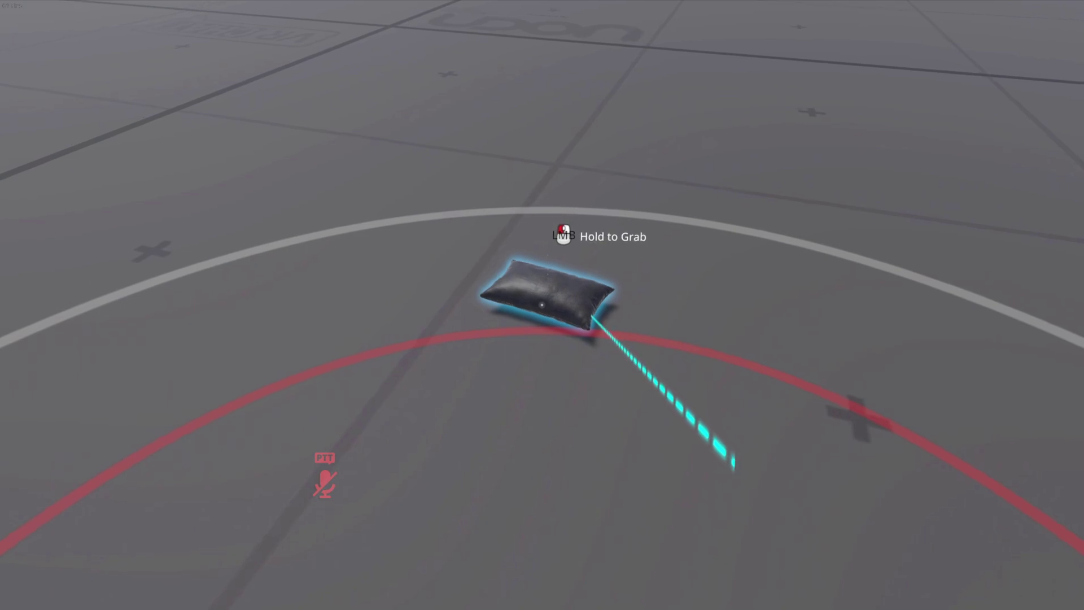
pyautogui.moveTo(542, 305); pyautogui.dragTo(542, 305)
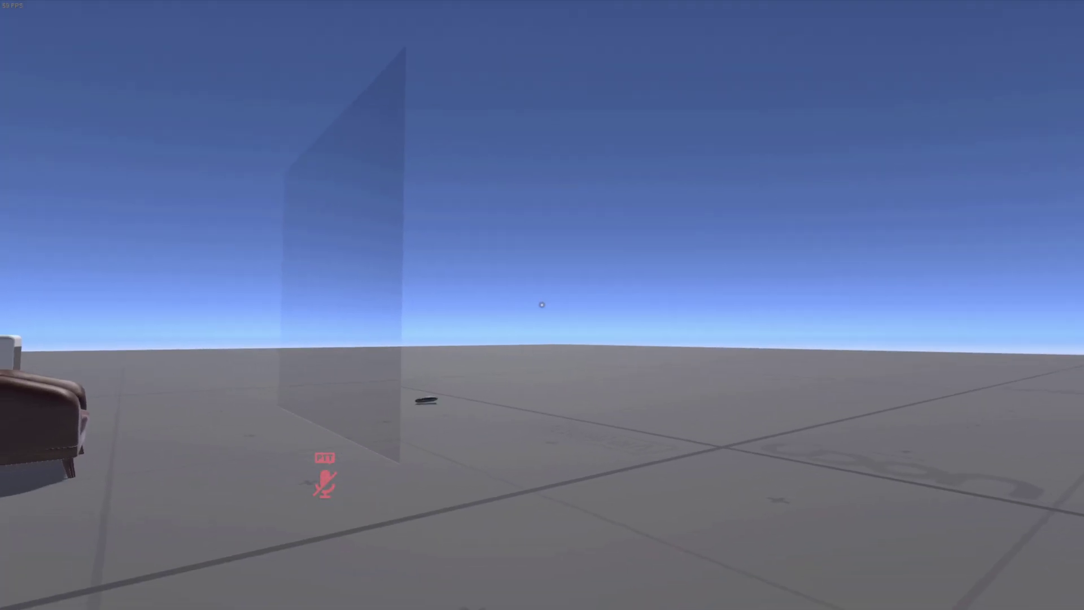
# Walk around the chairs and mirror to view the avatar's reflection, then open the Quick Menu
pyautogui.press('a')
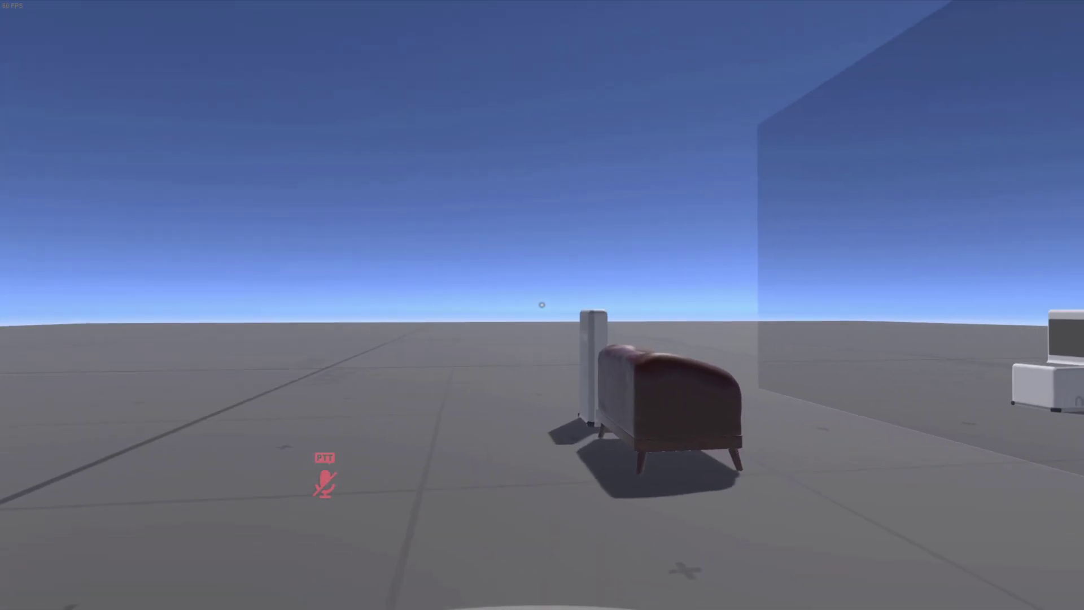
pyautogui.press('w')
pyautogui.press('a')
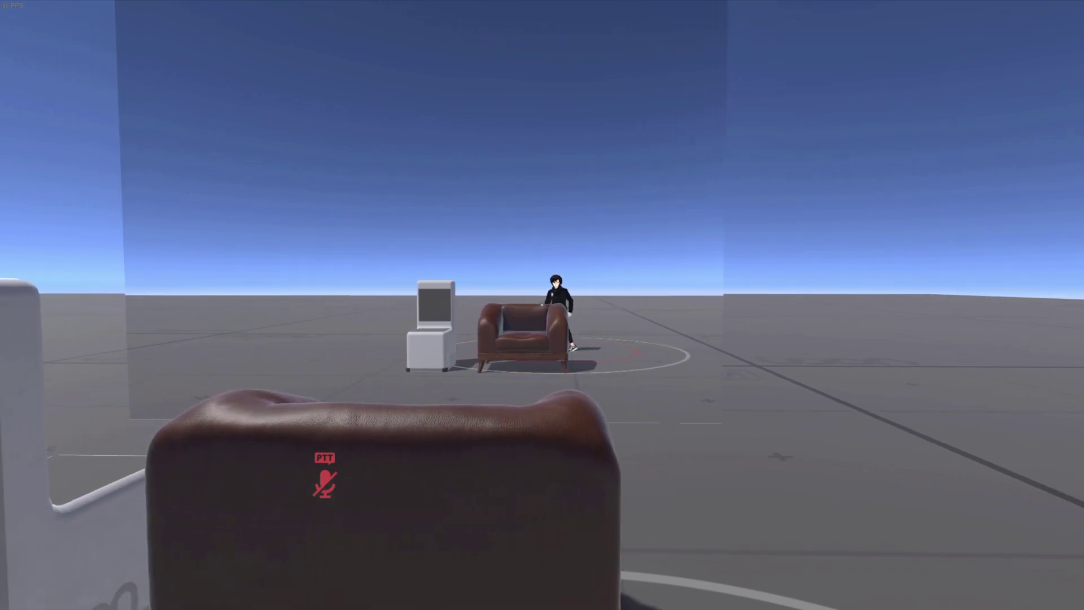
pyautogui.press('a')
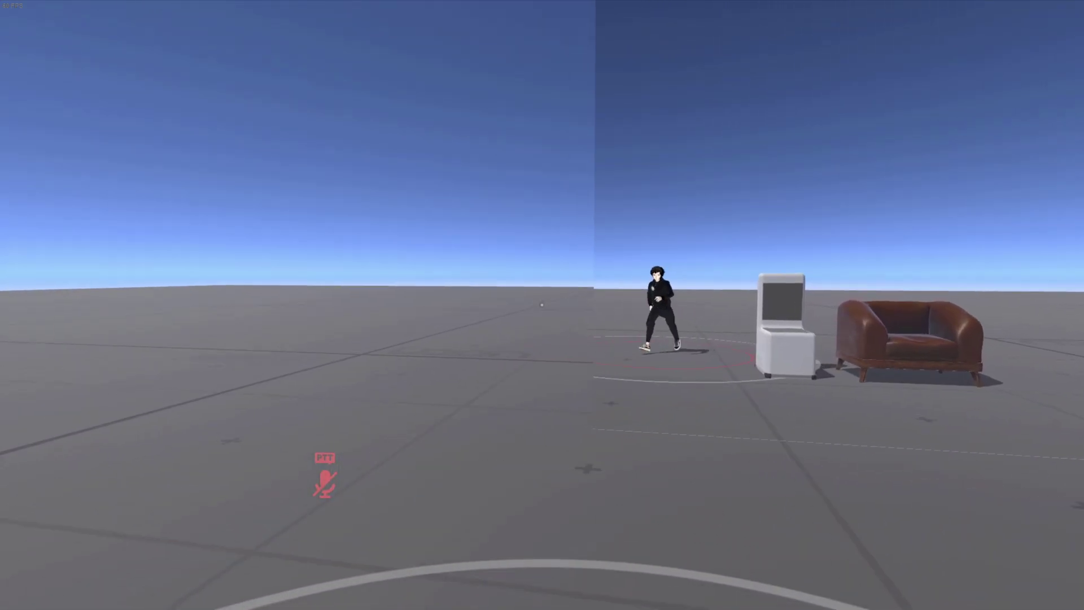
pyautogui.press('a')
pyautogui.press('w')
pyautogui.press('d')
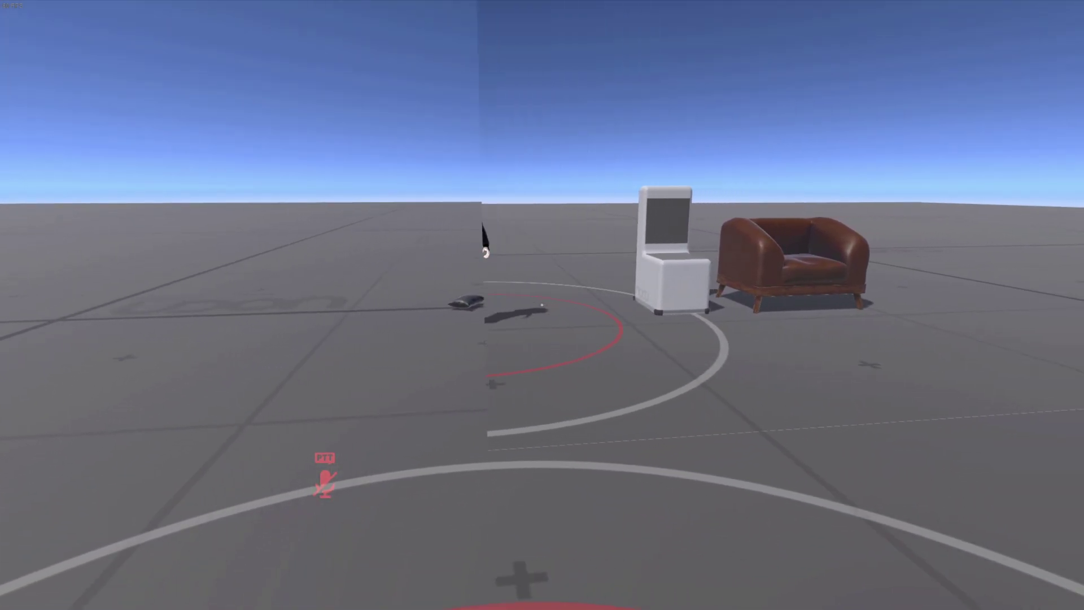
pyautogui.press('s')
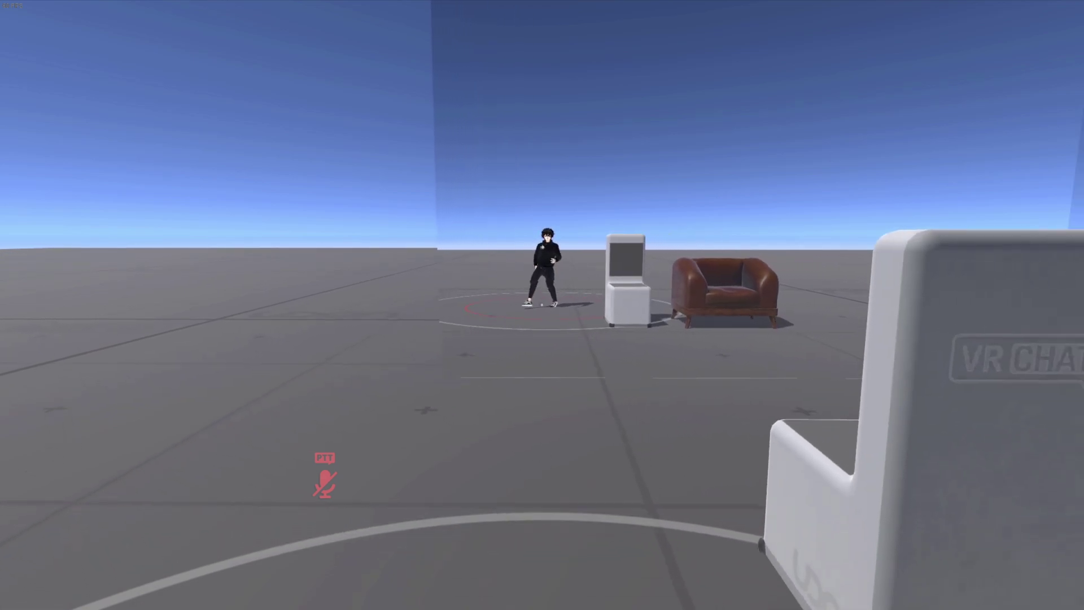
pyautogui.press('d')
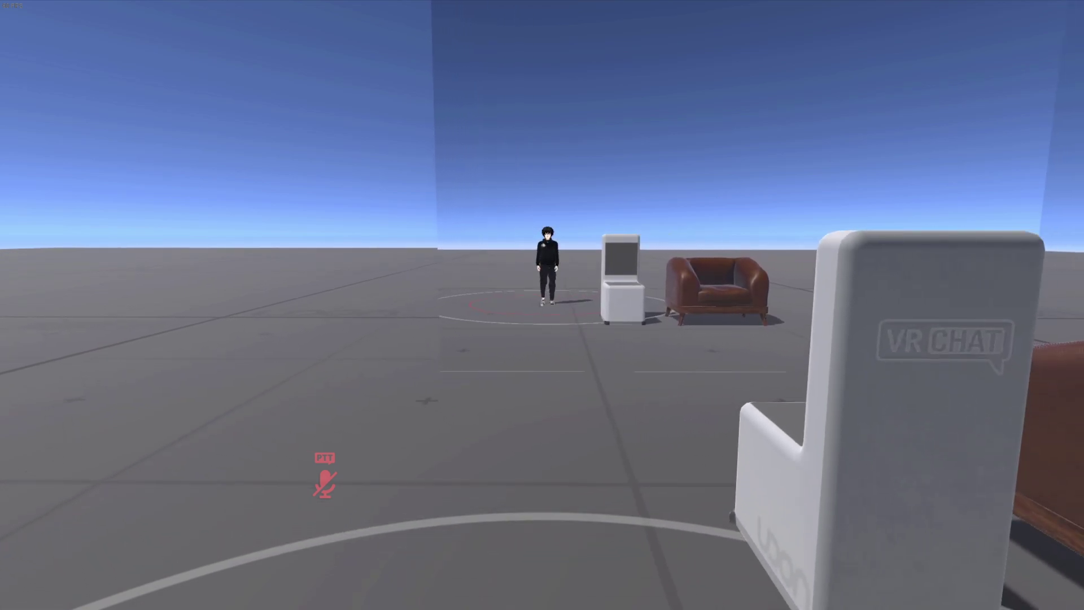
pyautogui.press('Escape')
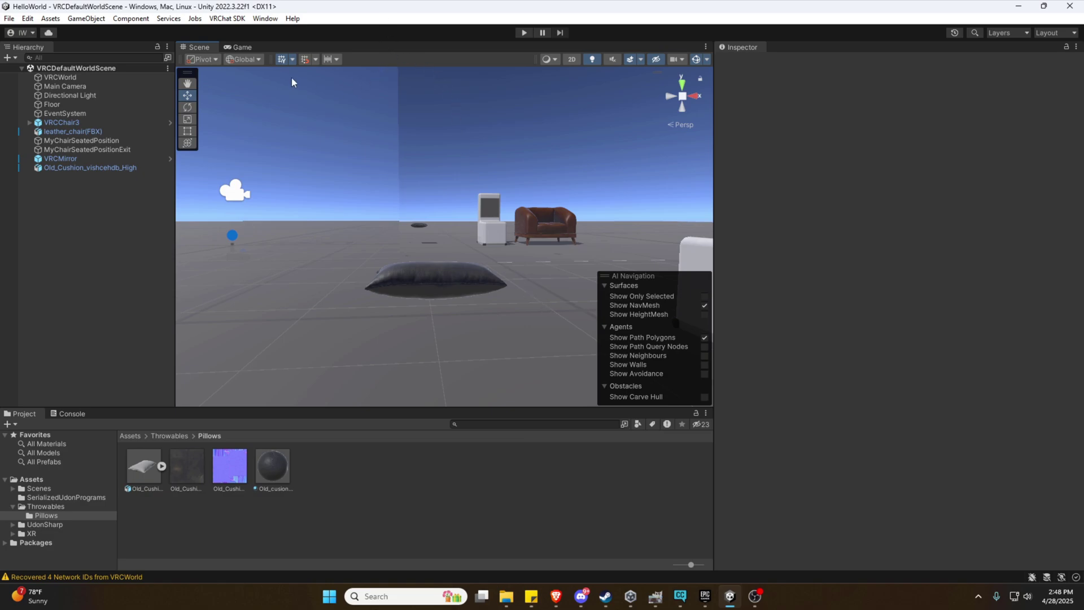
# In the SDK Builder, set Build Type to Build & Test Your World with 2 clients and launch it
pyautogui.click(226, 20)
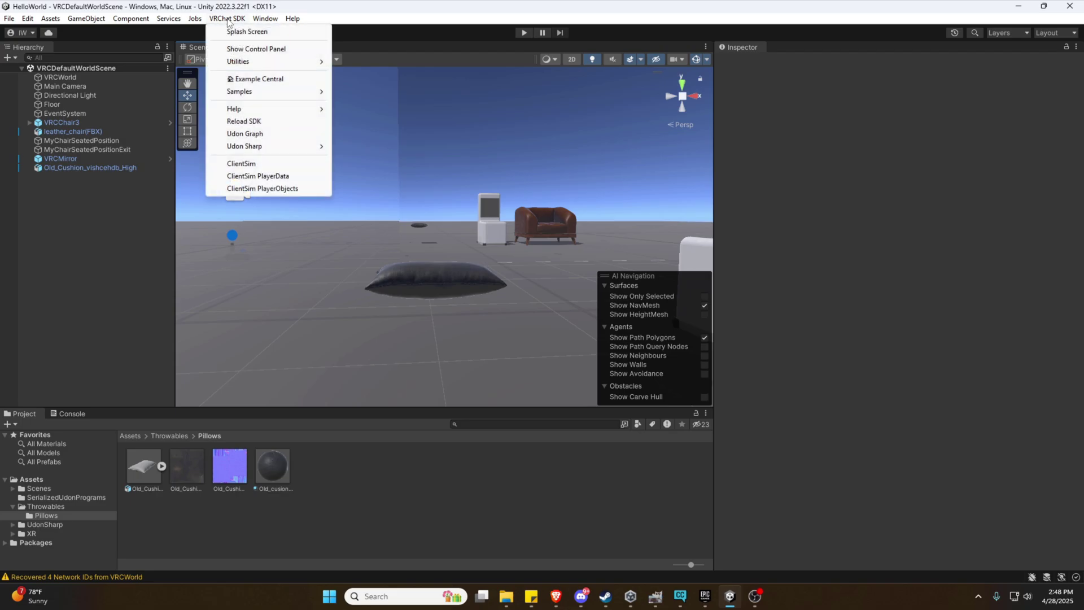
pyautogui.click(252, 49)
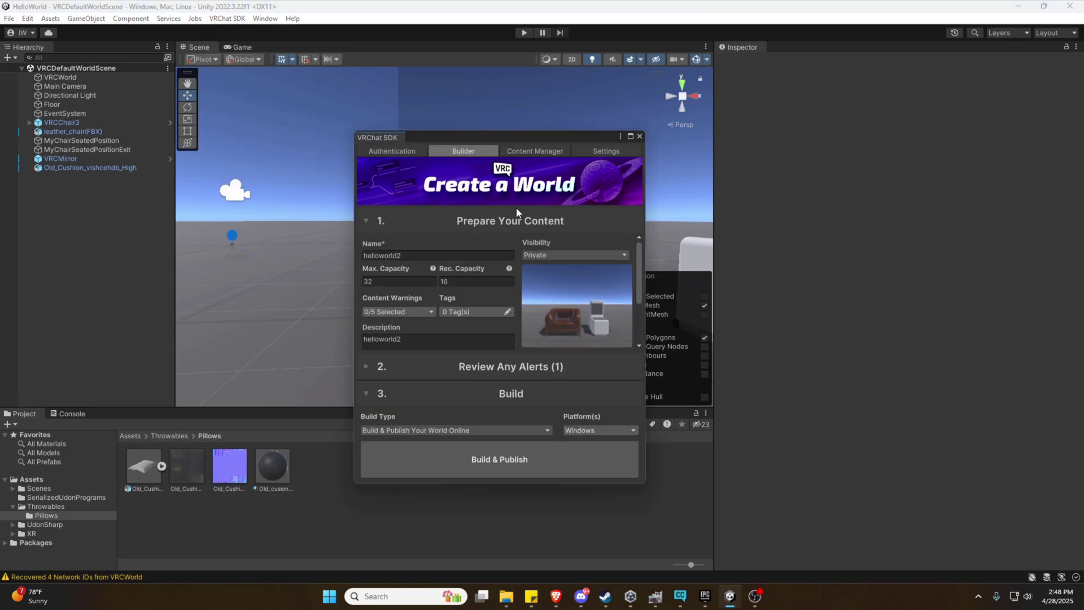
pyautogui.click(499, 430)
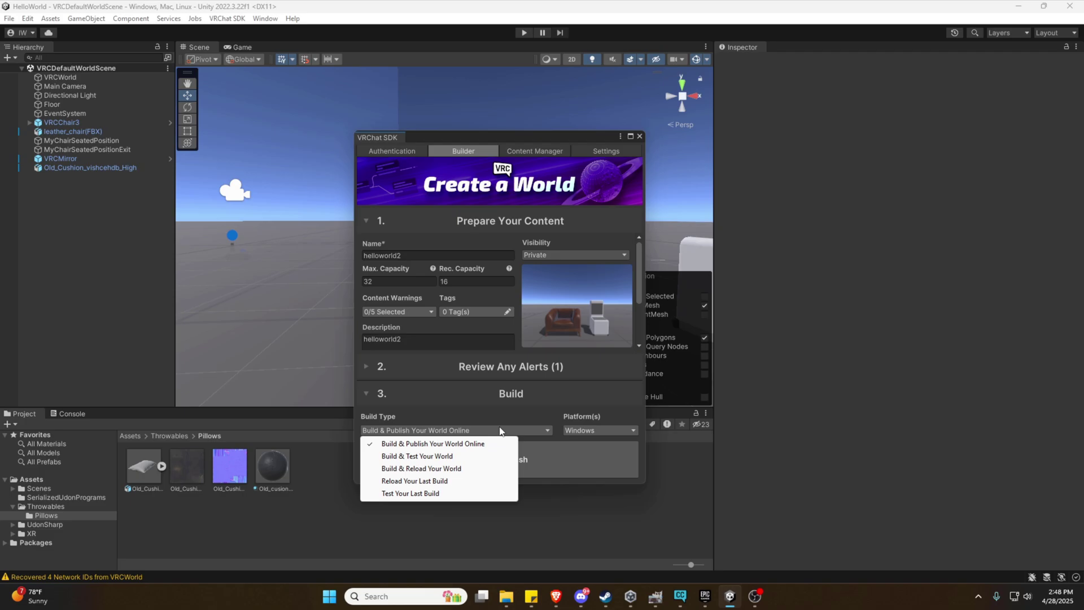
pyautogui.click(443, 458)
pyautogui.click(623, 415)
pyautogui.write('2')
pyautogui.click(520, 460)
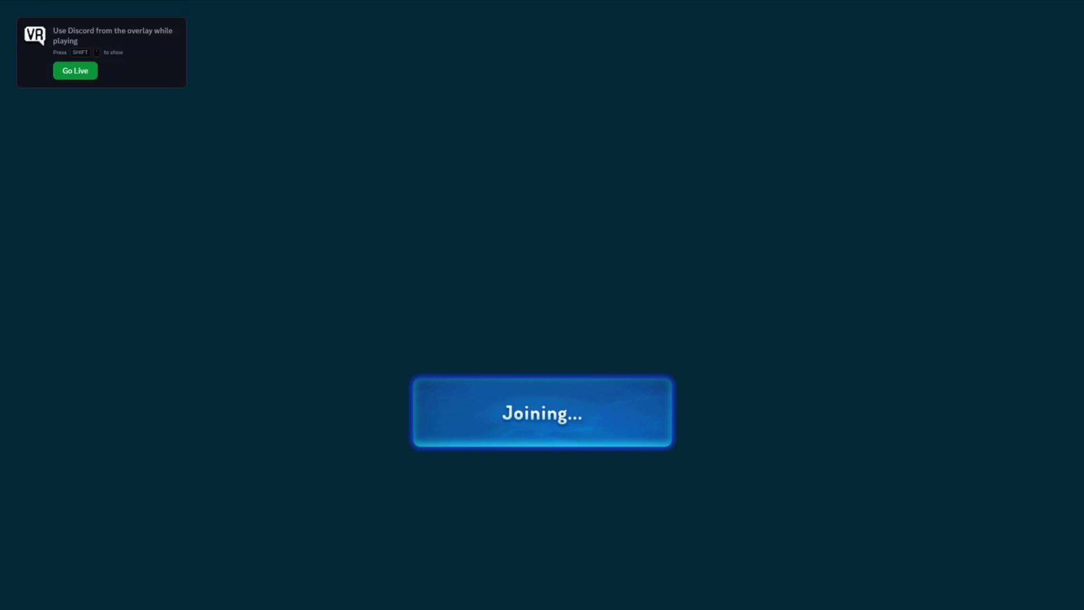
# In the first client, pick up the pillow, walk backward with it, and drop it
pyautogui.press('w')
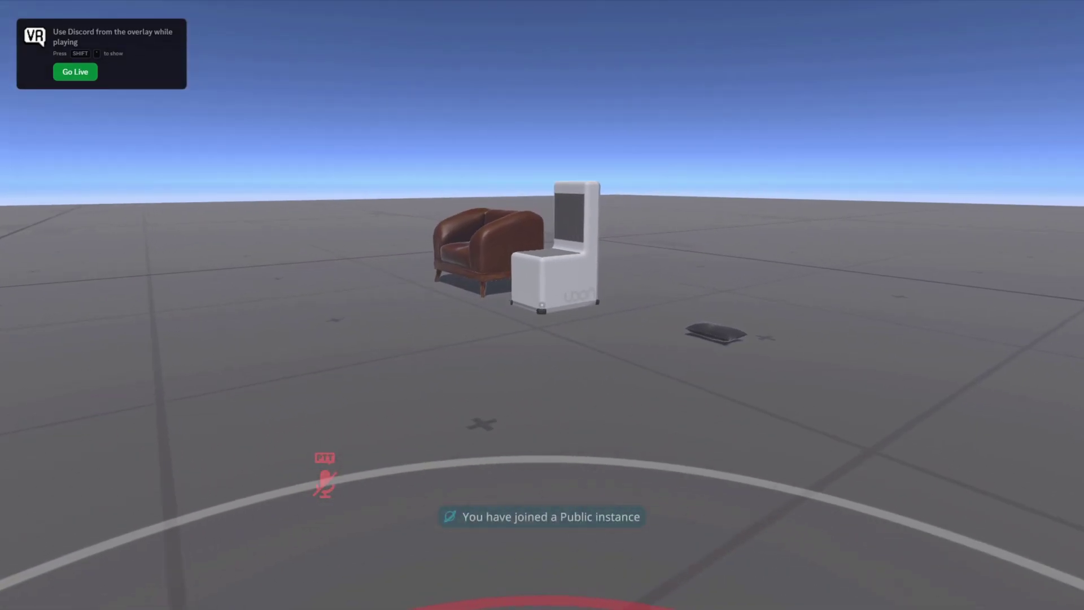
pyautogui.press('d')
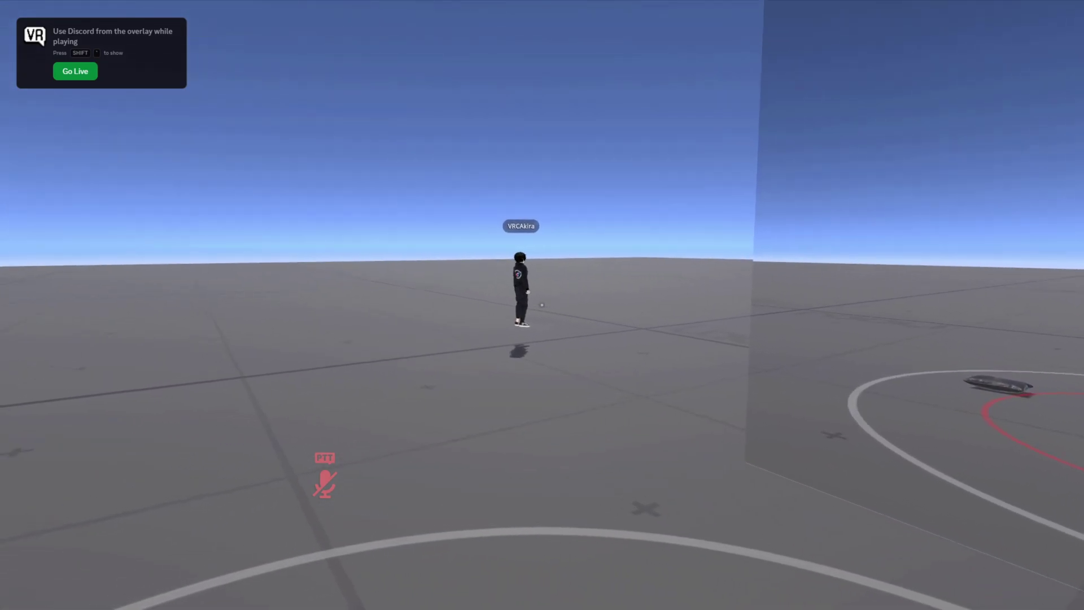
pyautogui.press('s')
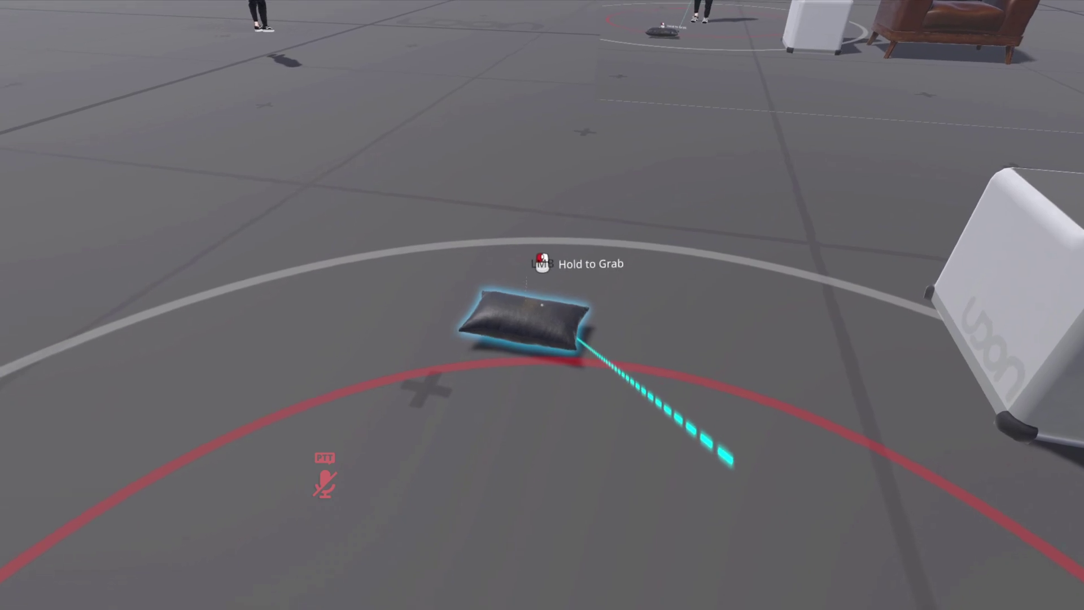
pyautogui.click(542, 305)
pyautogui.press('s')
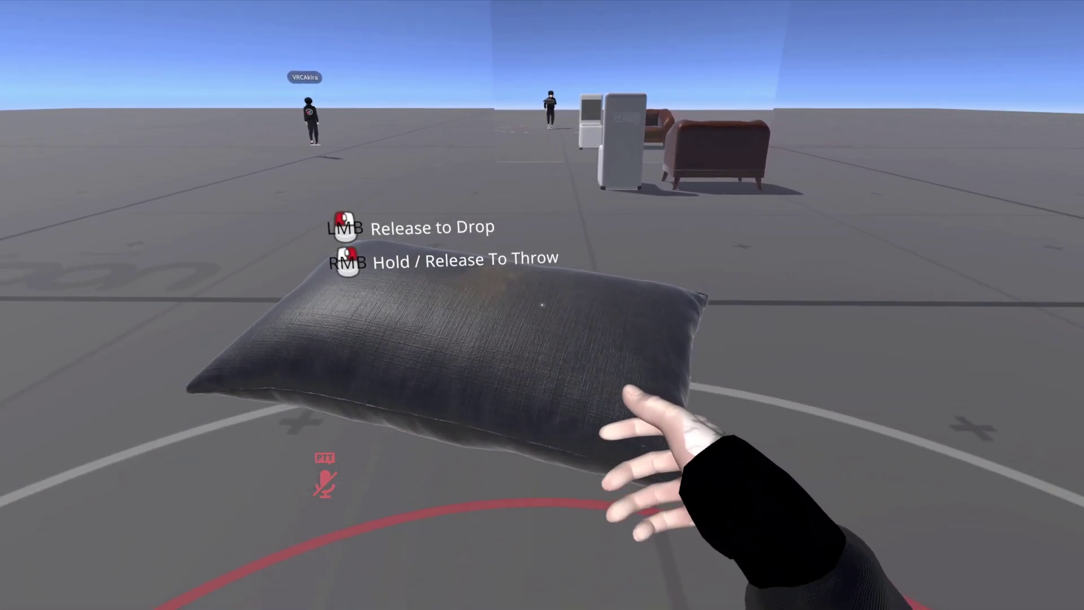
pyautogui.click(542, 305)
# In the second client, walk to the pillow, grab and throw it, then follow it
pyautogui.hotkey('alt', 'Tab')
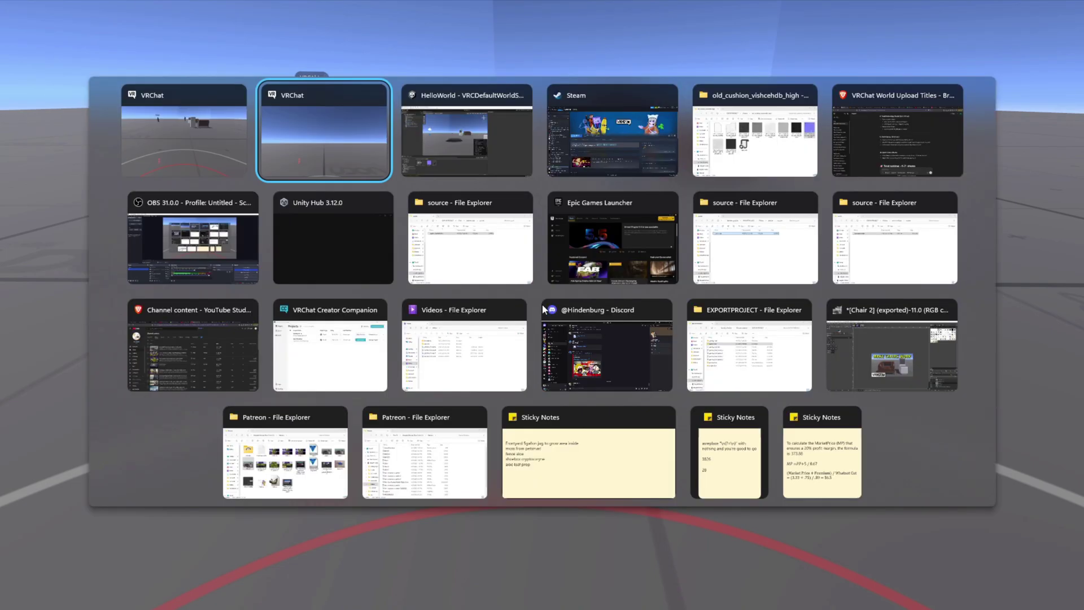
pyautogui.press('w')
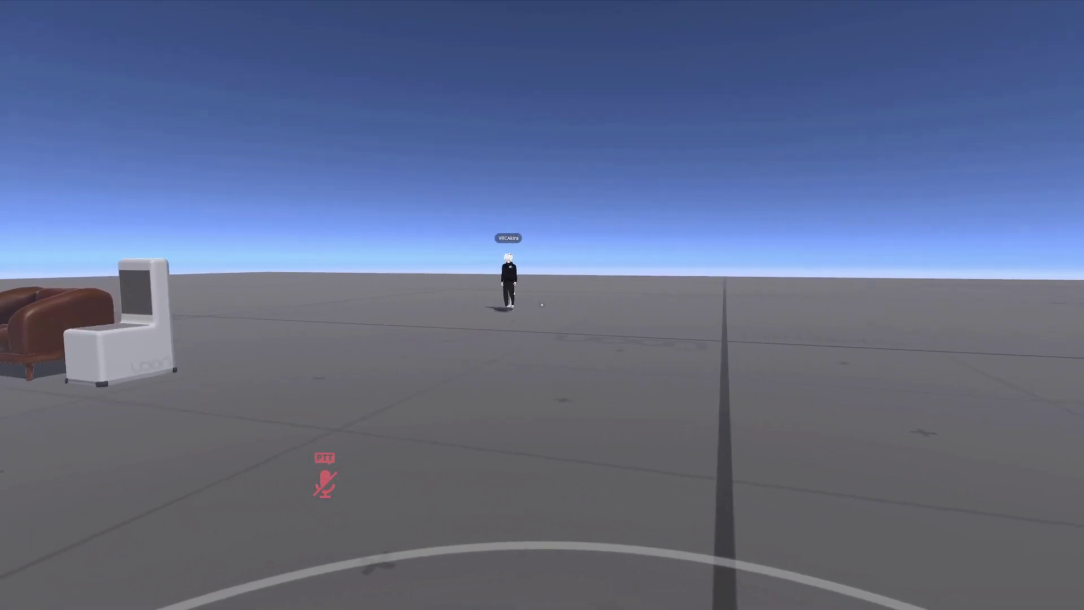
pyautogui.press('w')
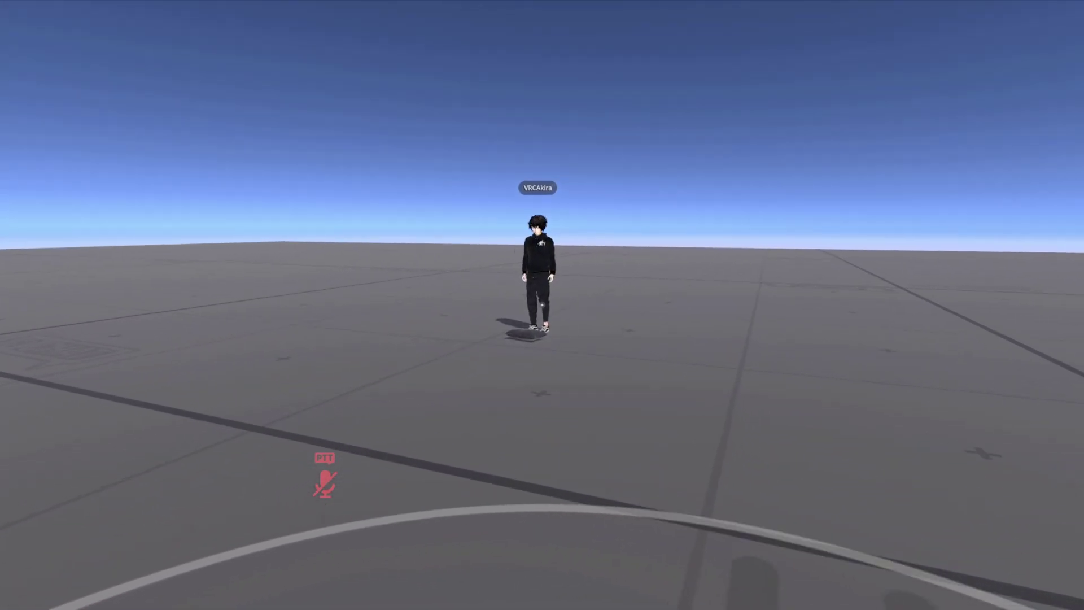
pyautogui.press('w')
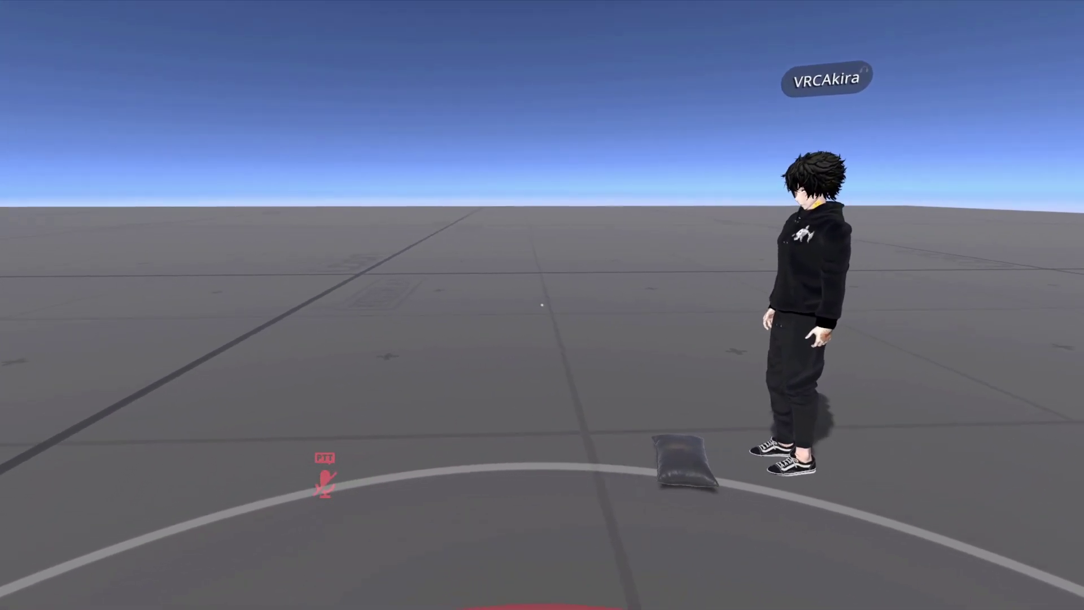
pyautogui.press('d')
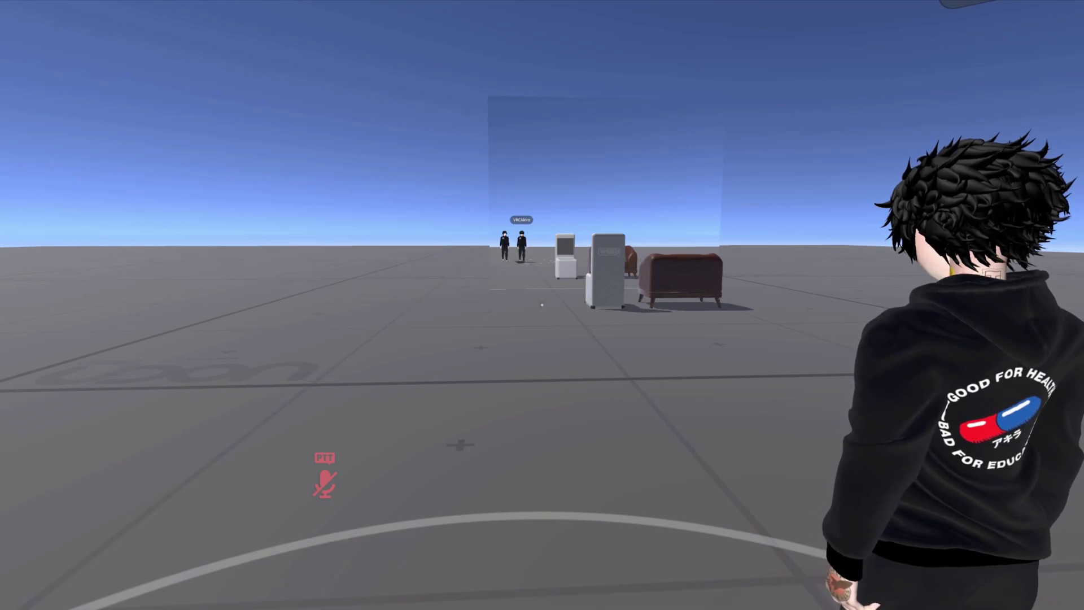
pyautogui.press('w')
pyautogui.press('a')
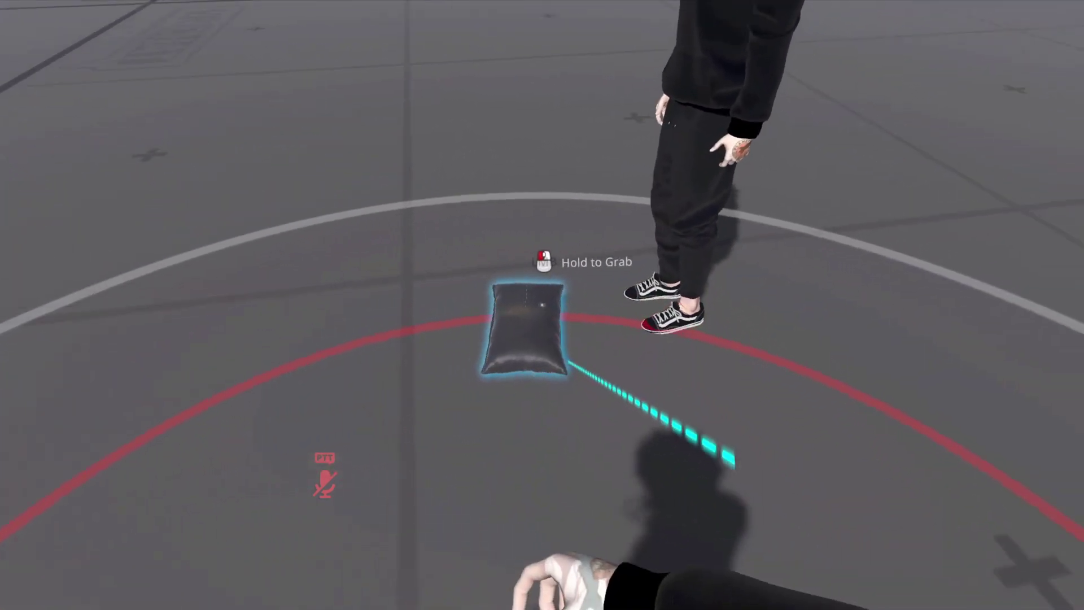
pyautogui.moveTo(542, 305); pyautogui.dragTo(543, 305)
pyautogui.press('w')
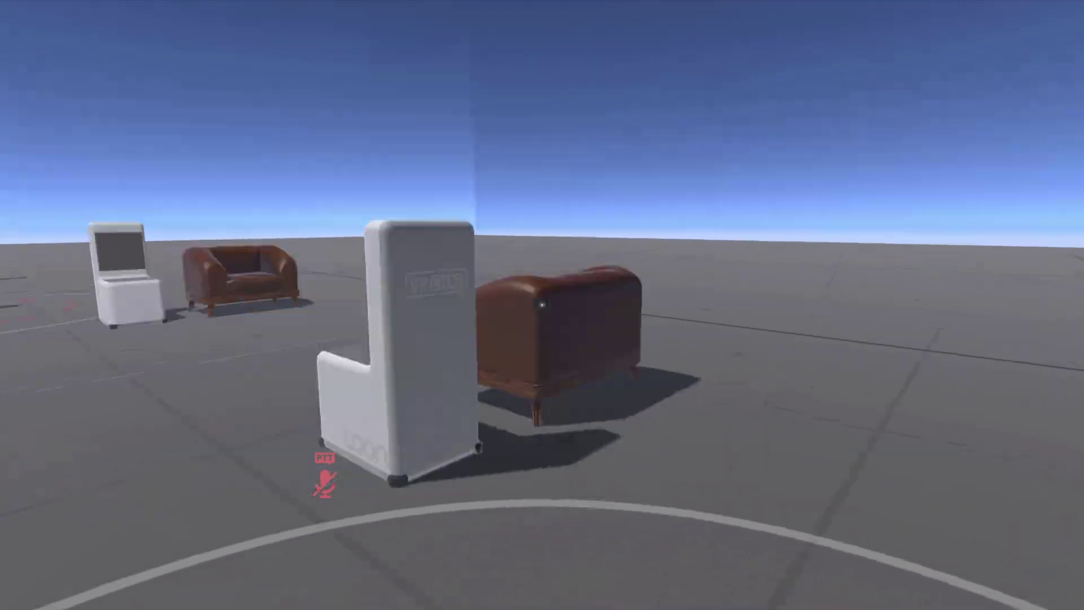
pyautogui.press('w')
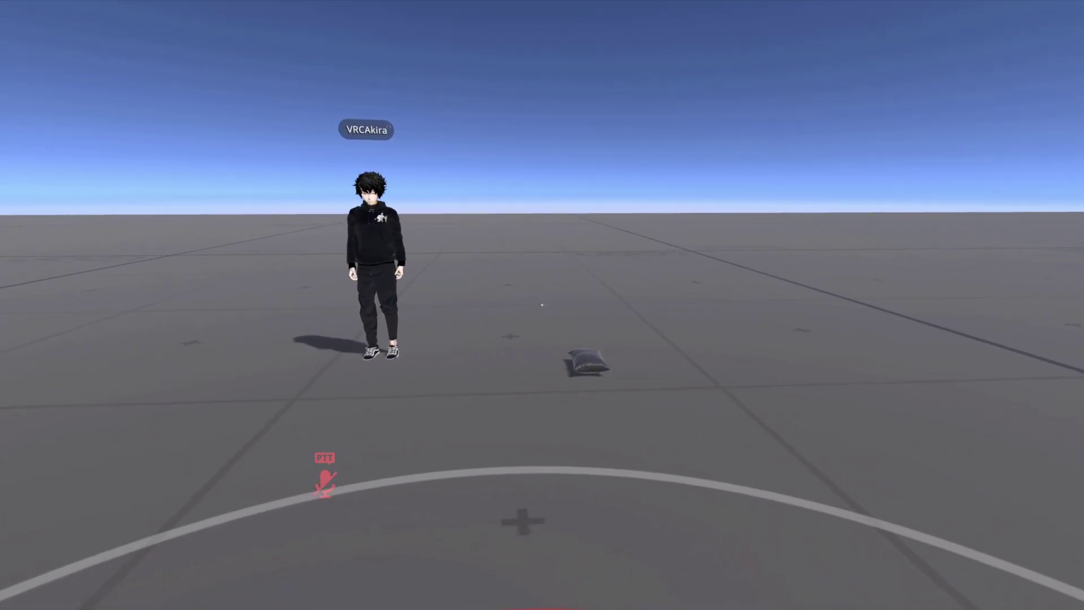
pyautogui.press('w')
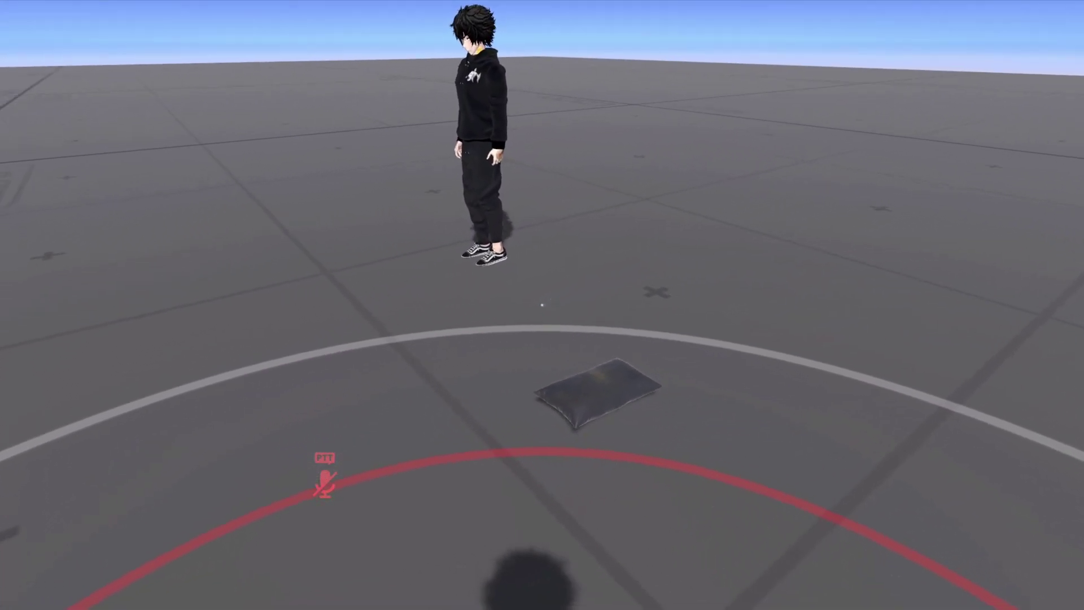
pyautogui.press('w')
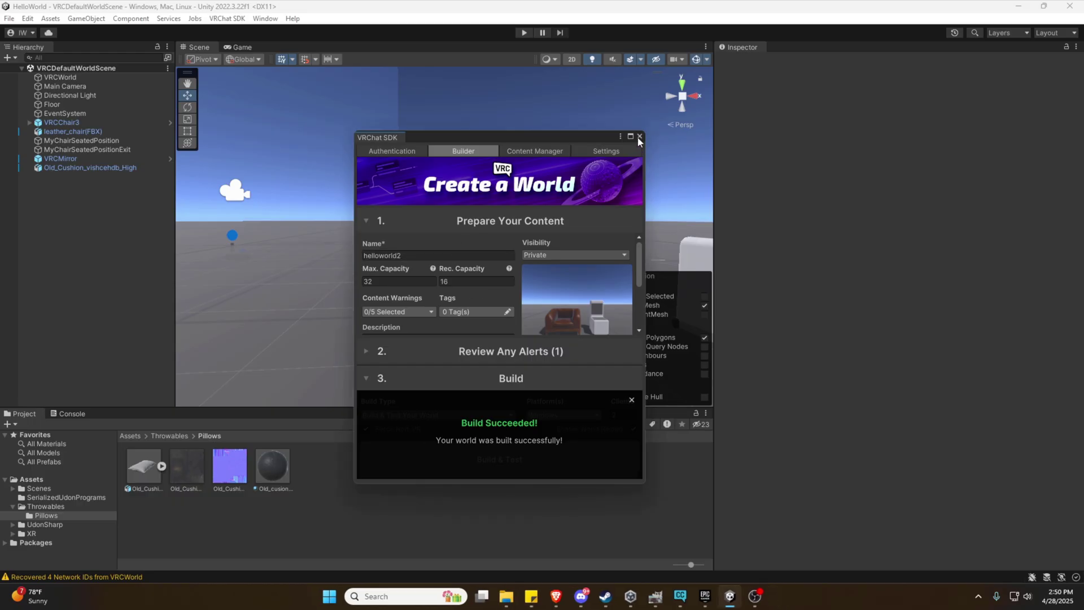
# Close the build result panel, fly the Scene view back, and select the cushion
pyautogui.click(638, 136)
pyautogui.press('s')
pyautogui.moveTo(541, 218); pyautogui.dragTo(530, 226, button='right')
pyautogui.press('w')
pyautogui.click(385, 267)
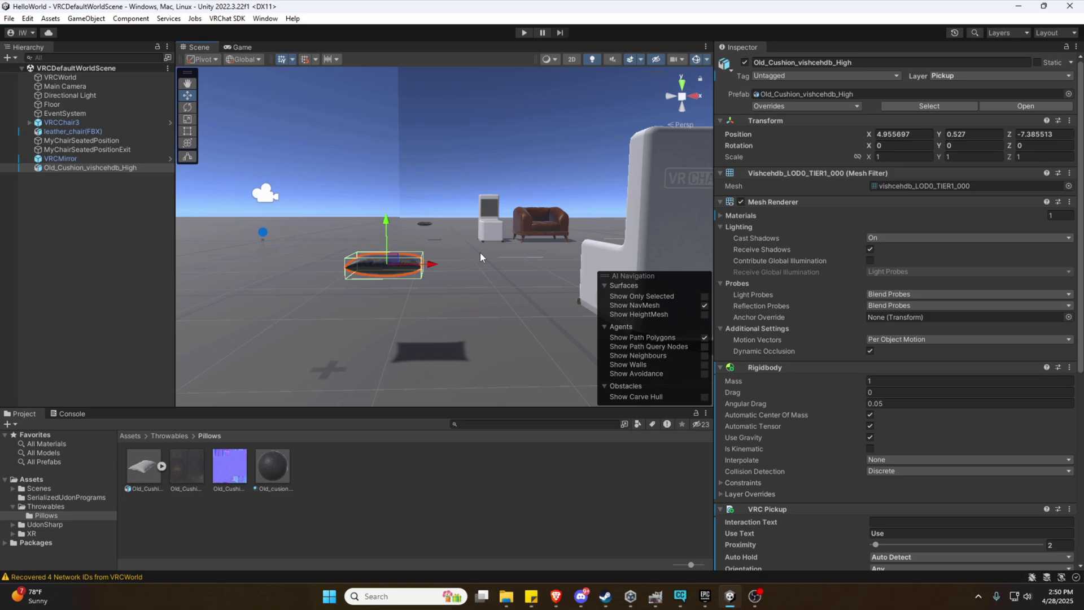
# Drag the cushion along its red X handle to Position X 5.654
pyautogui.moveTo(480, 252)
pyautogui.mouseDown(button='right')
pyautogui.moveTo(479, 233)
pyautogui.moveTo(463, 252)
pyautogui.moveTo(472, 268)
pyautogui.mouseUp(button='right')
pyautogui.press('w')
pyautogui.press('a')
pyautogui.moveTo(472, 268); pyautogui.dragTo(473, 268, button='right')
pyautogui.press('d')
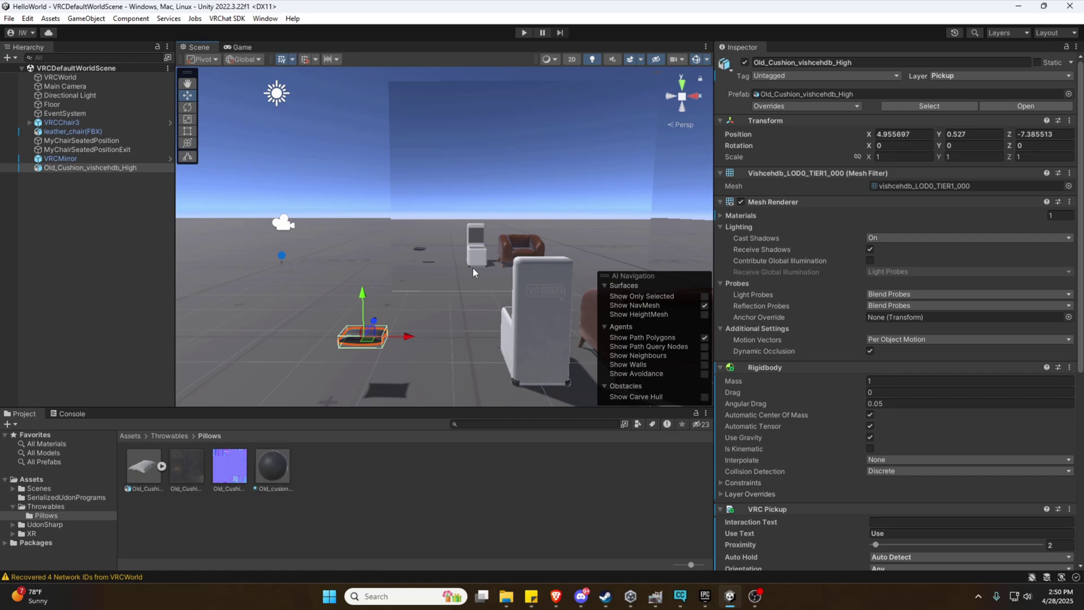
pyautogui.moveTo(418, 336); pyautogui.dragTo(480, 334)
pyautogui.moveTo(480, 334); pyautogui.dragTo(474, 308, button='right')
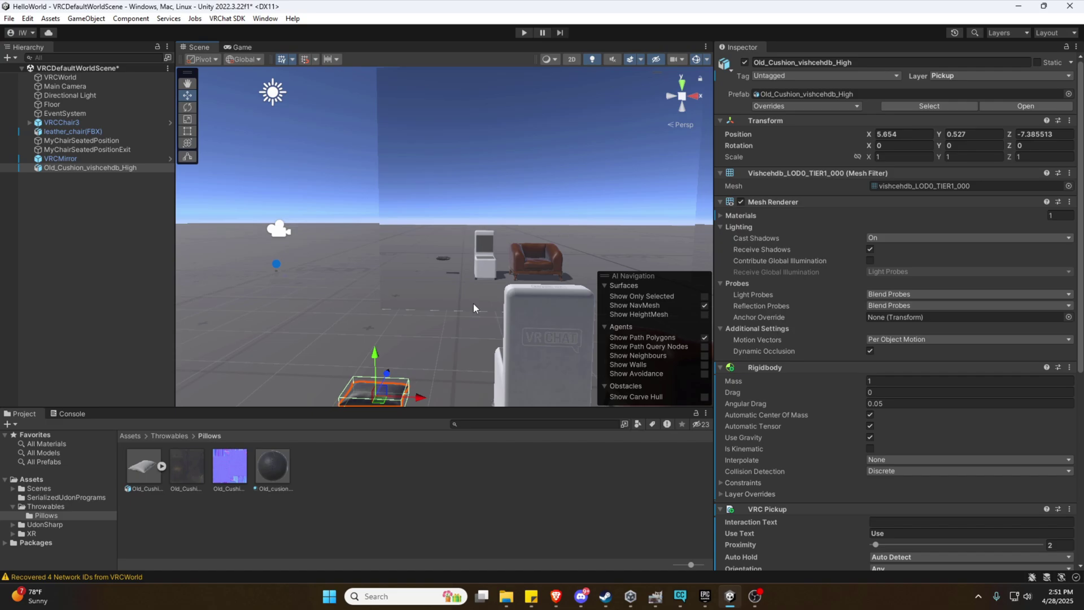
pyautogui.moveTo(473, 303)
pyautogui.mouseDown(button='right')
pyautogui.moveTo(469, 339)
pyautogui.moveTo(438, 371)
pyautogui.moveTo(446, 381)
pyautogui.moveTo(620, 386)
pyautogui.moveTo(483, 299)
pyautogui.mouseUp(button='right')
pyautogui.press('w')
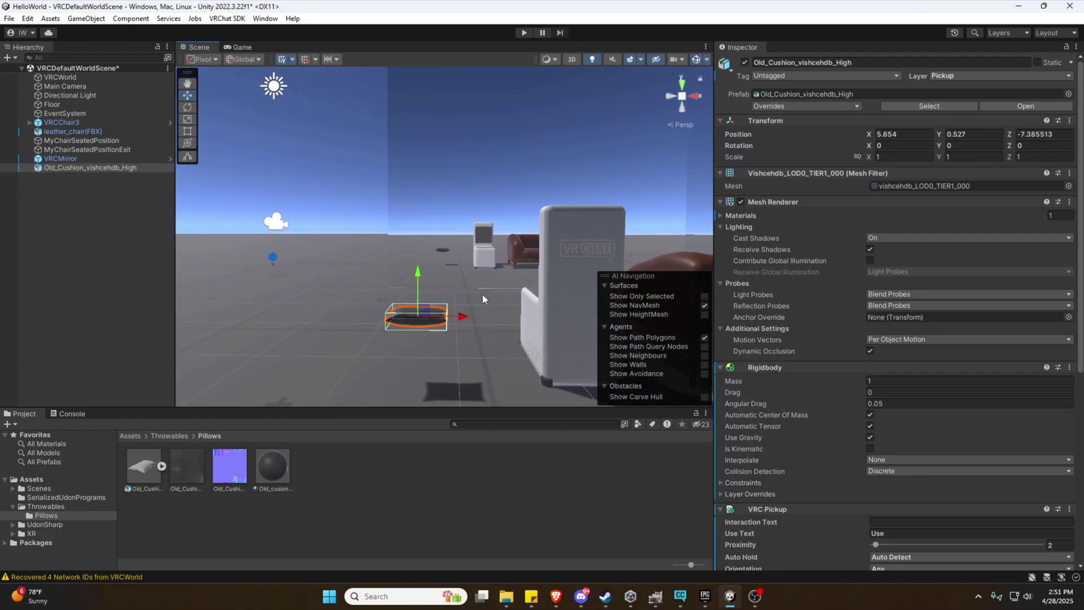
pyautogui.scroll(3, 483, 298)
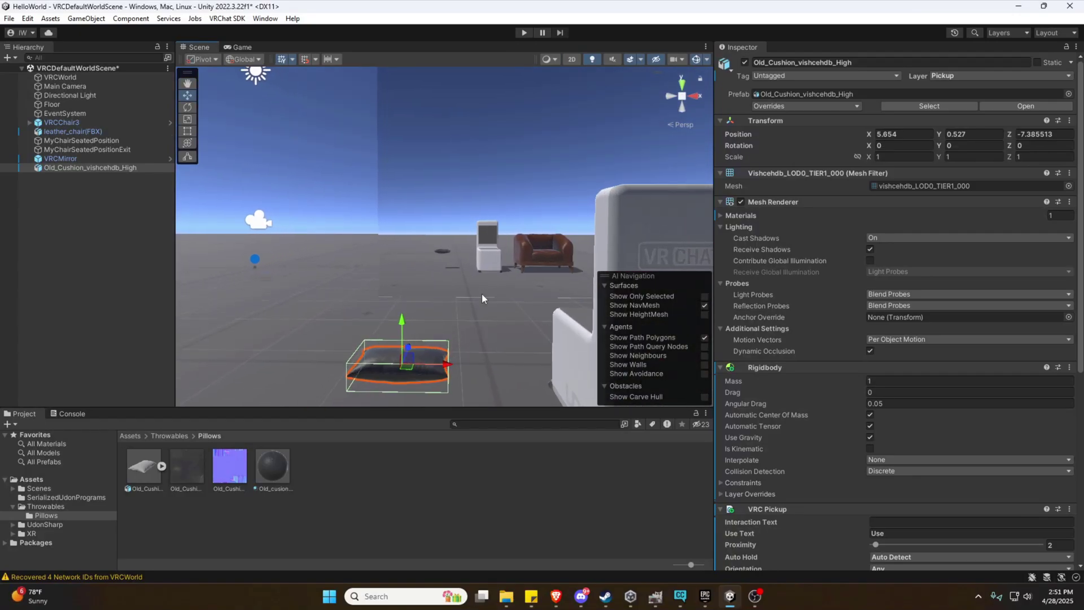